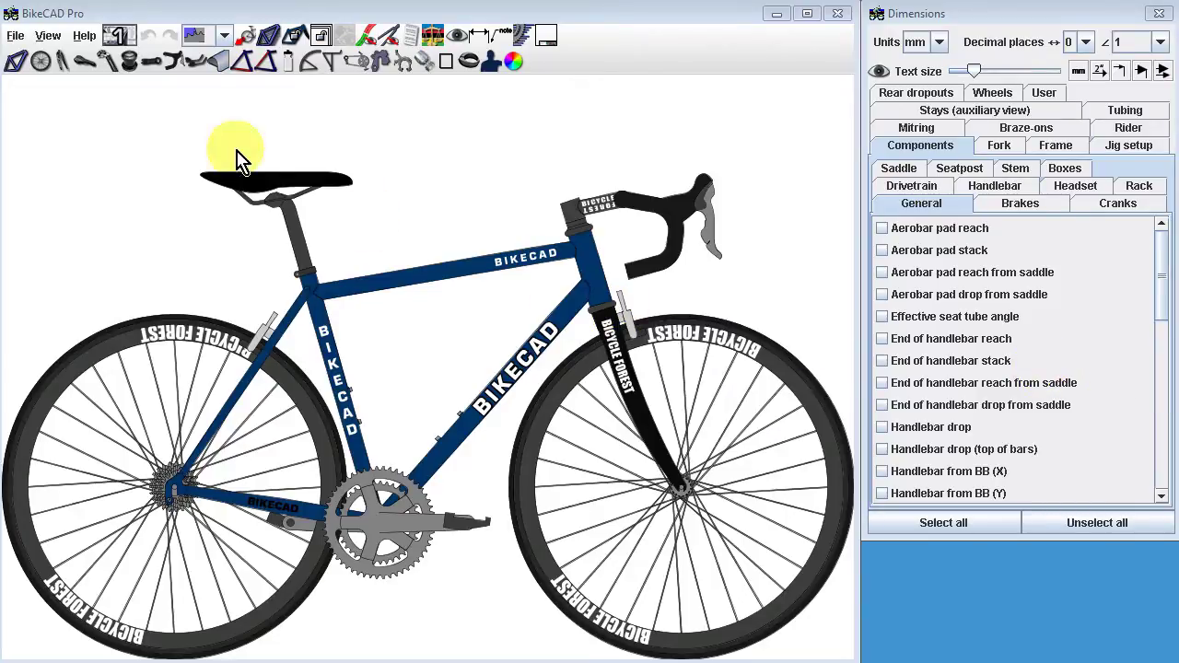
Step: Open the saved design Bob's Bike.bcad, replacing the default road bike with the gold mountain bike
click(16, 39)
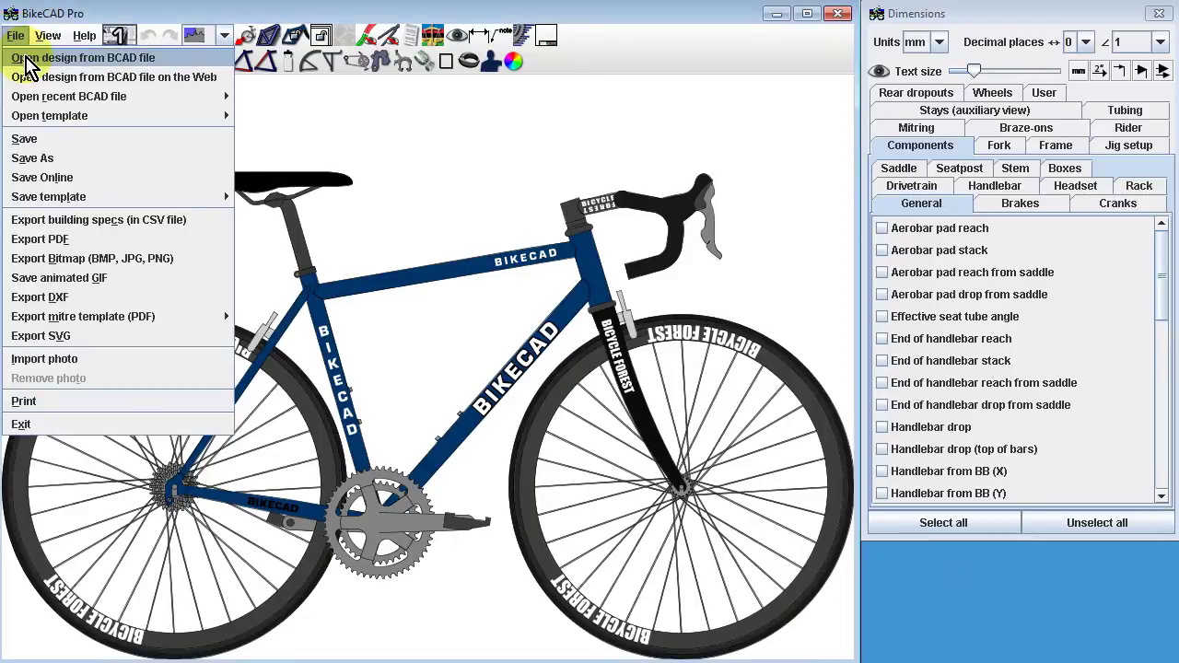
click(26, 57)
double_click(288, 269)
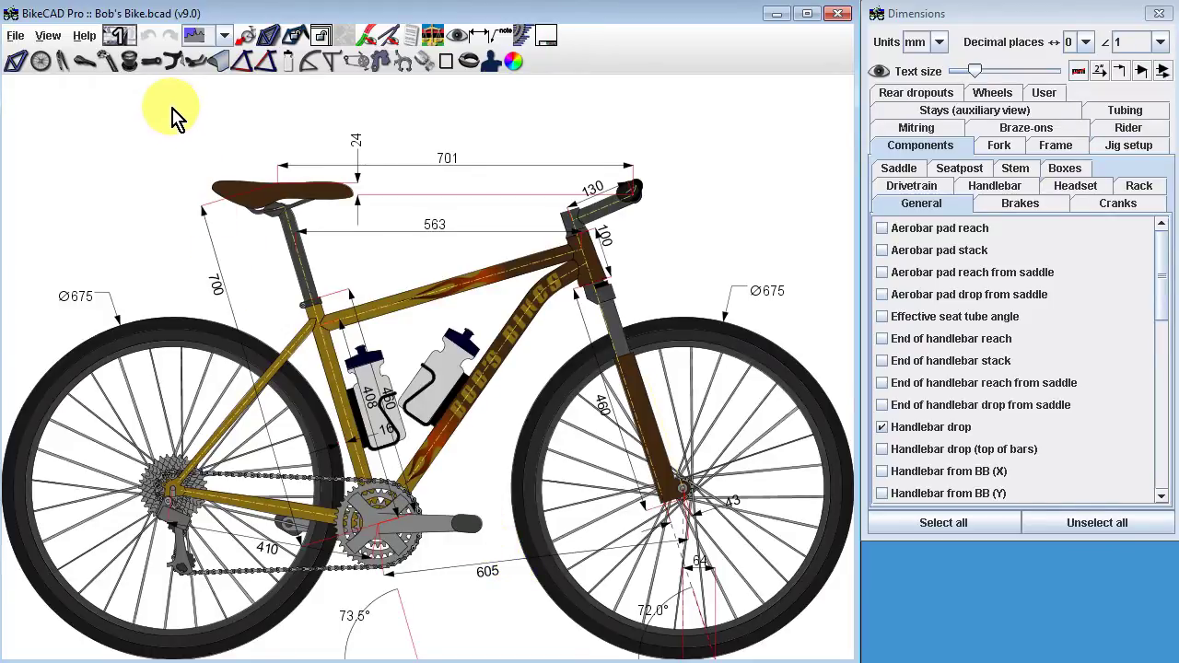
click(225, 36)
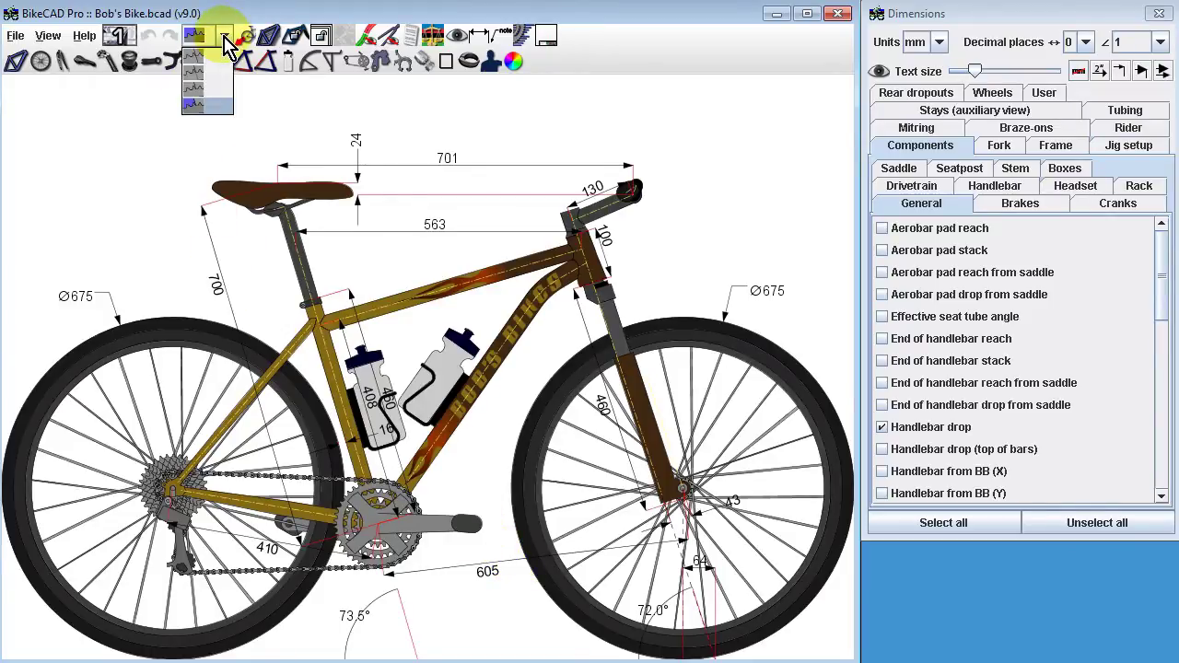
Step: Switch to the plain line-drawing style and hide spokes, cassette, chain, cranks, pedals and water bottles
click(219, 80)
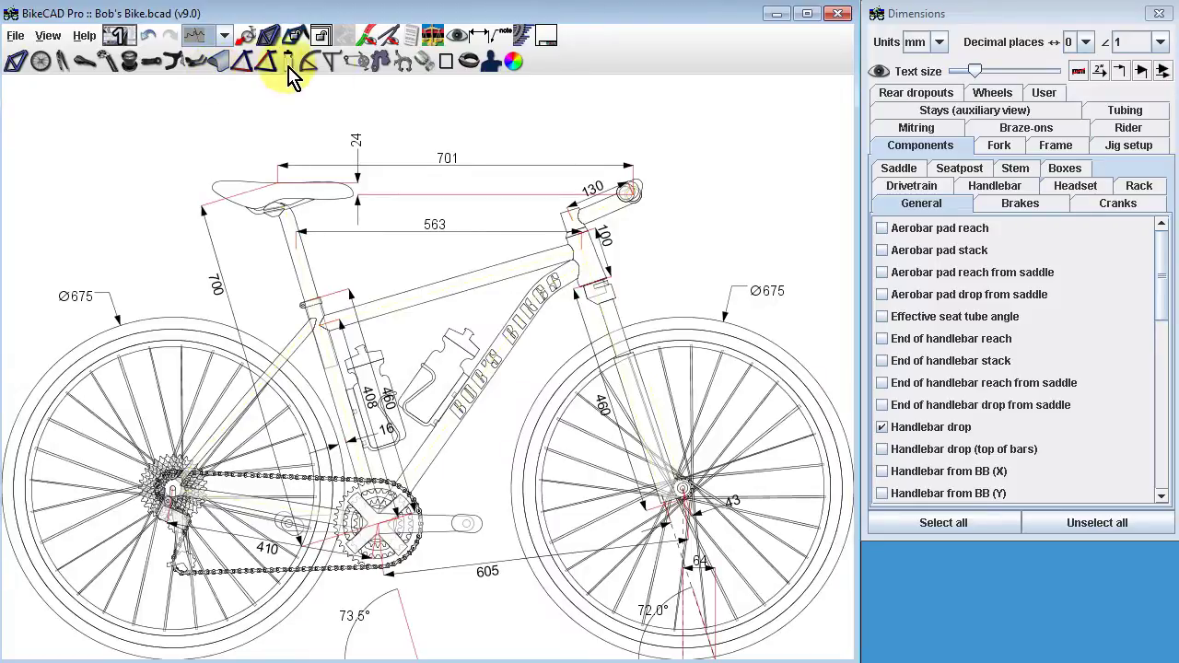
click(459, 37)
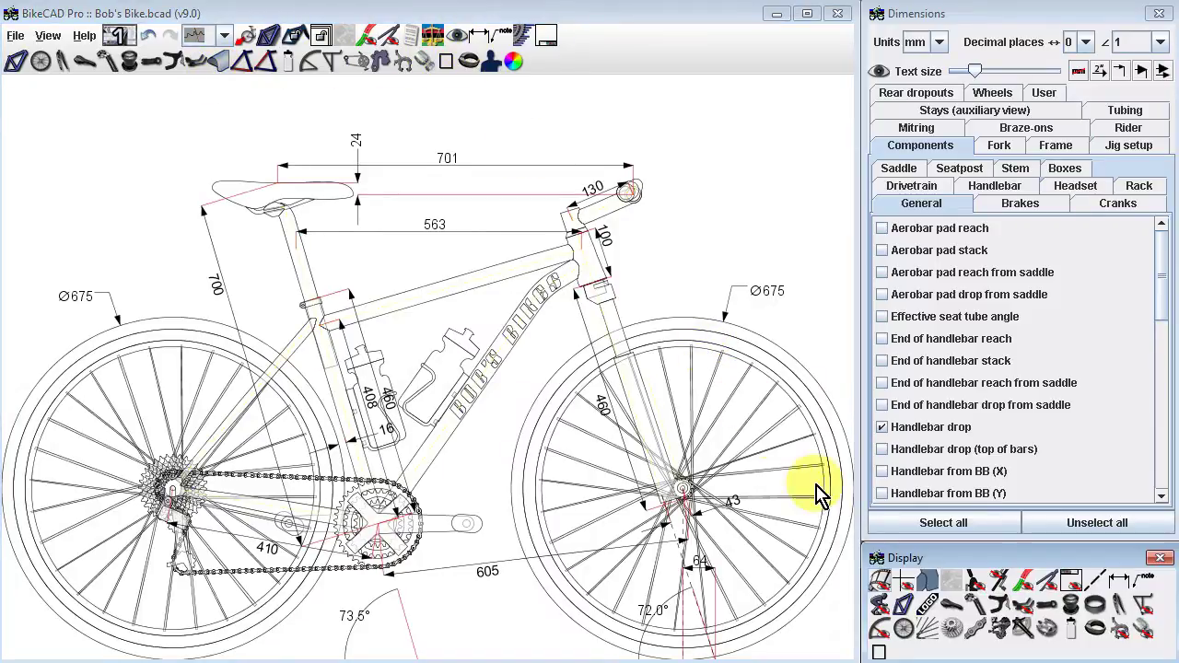
click(928, 634)
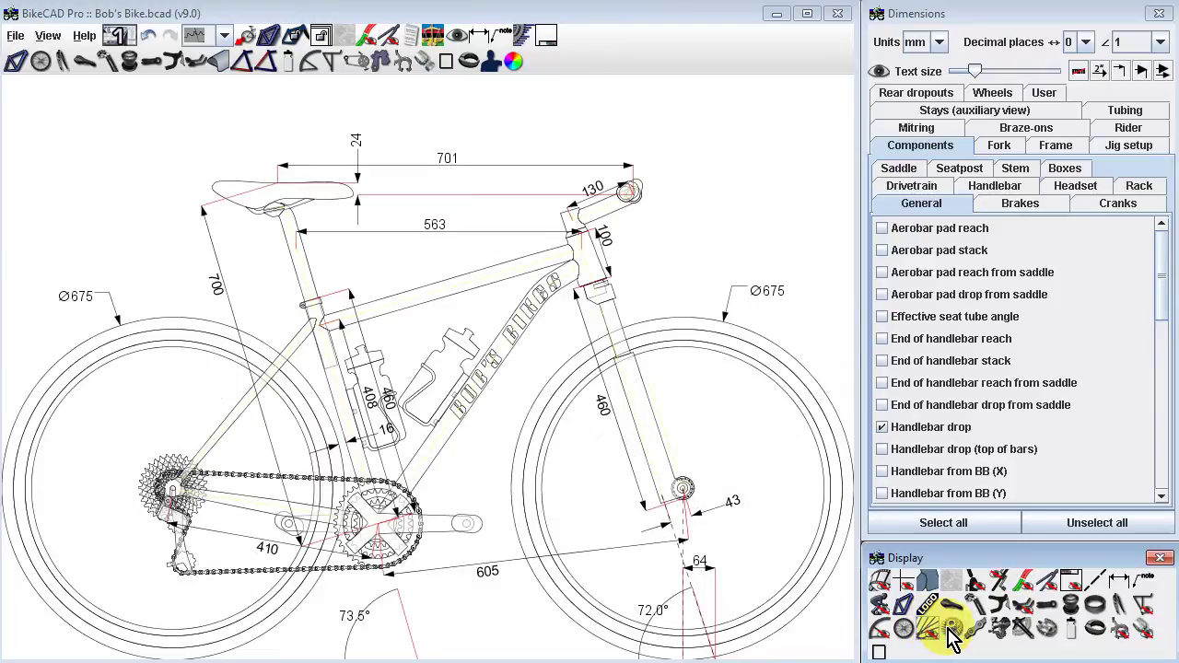
click(975, 634)
click(1002, 638)
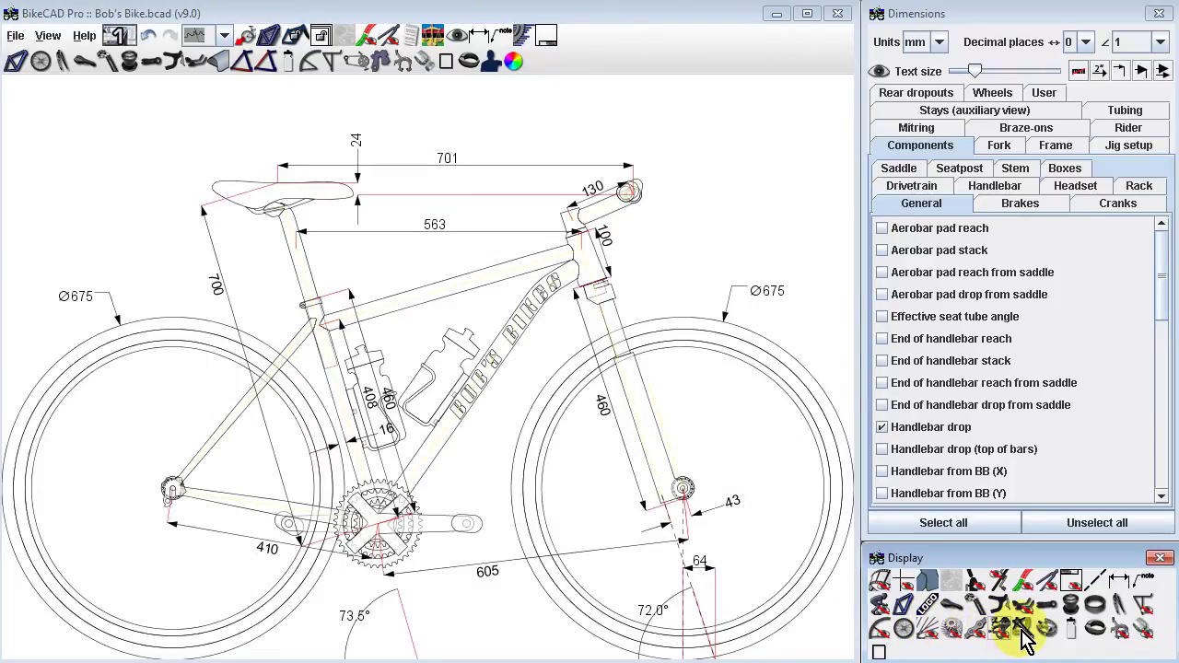
click(1022, 633)
click(1046, 634)
click(1074, 637)
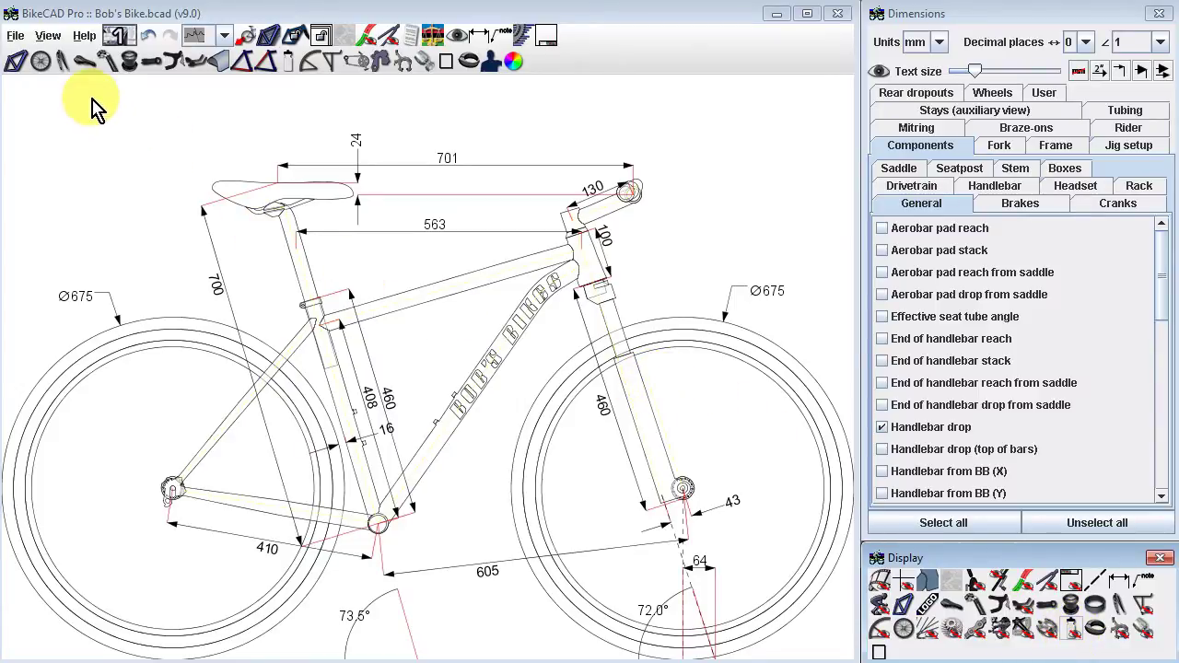
click(48, 35)
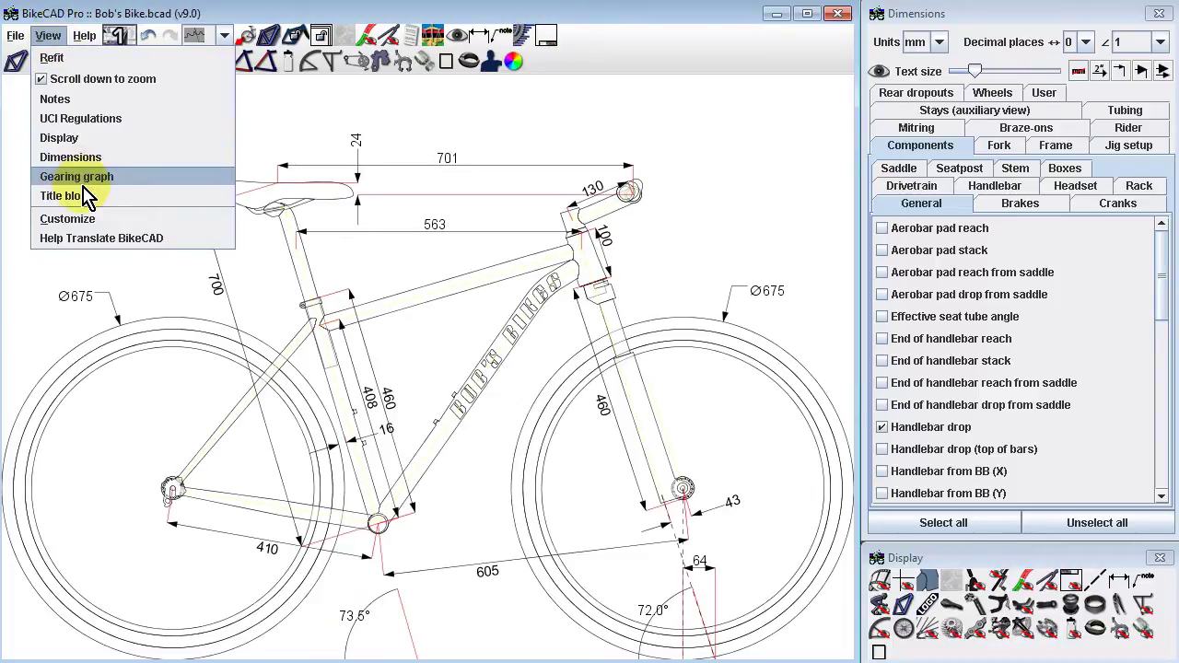
Step: Save the current bare-frame bike as the default template in the Customize settings
click(67, 219)
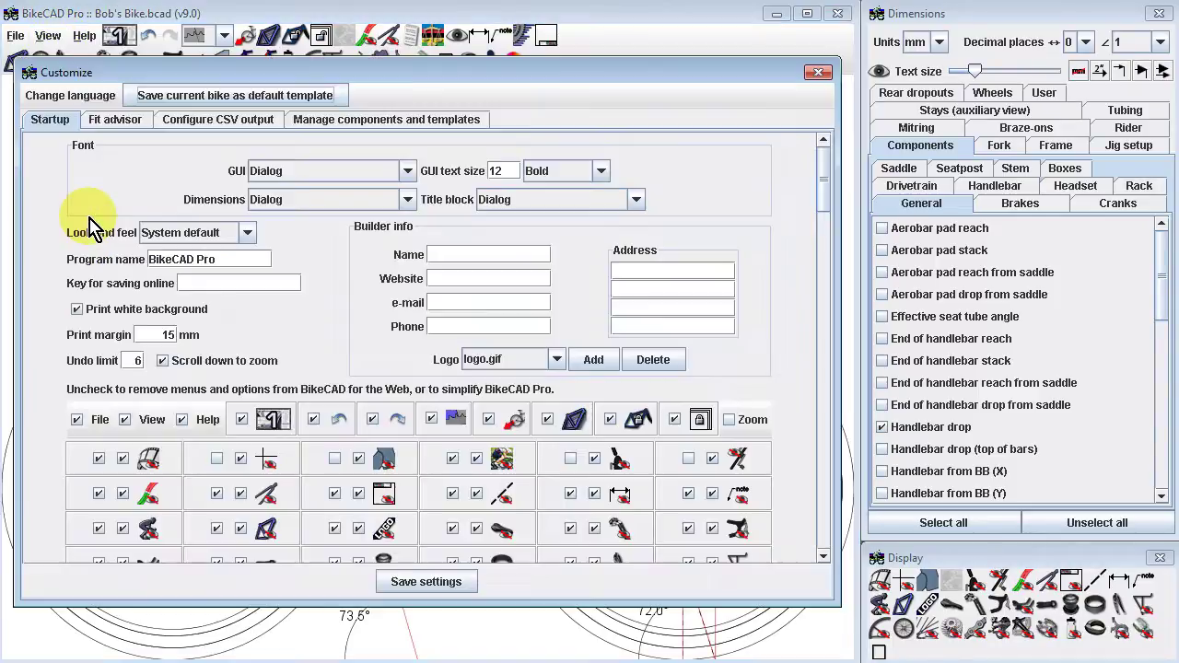
click(189, 104)
click(423, 358)
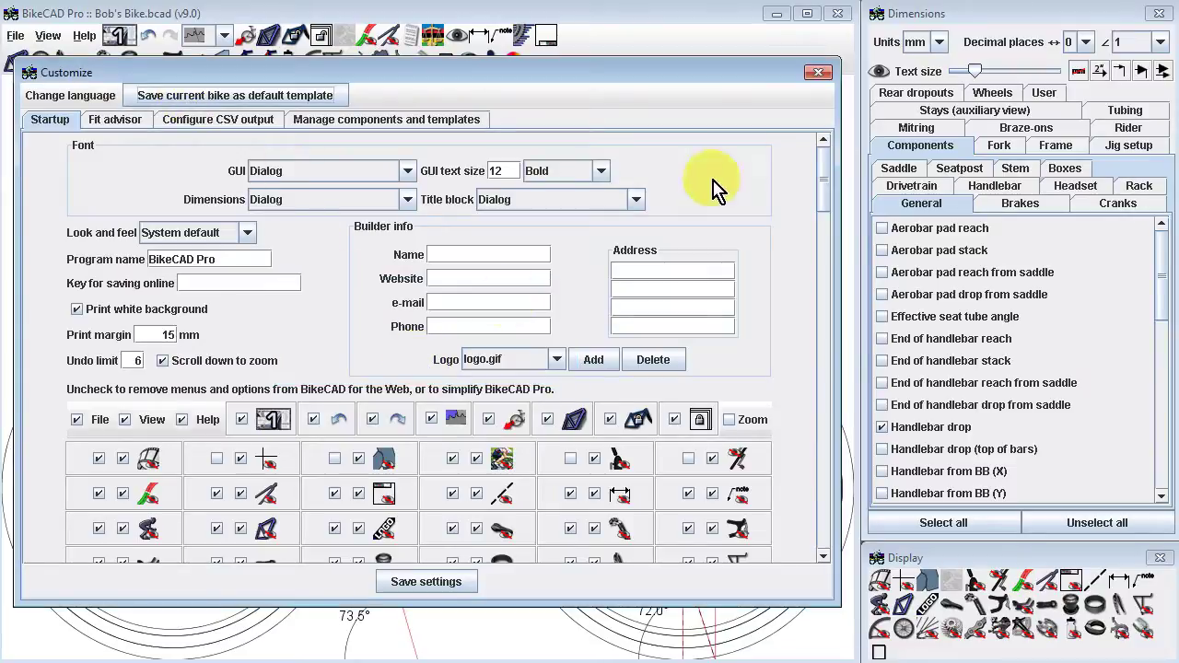
click(818, 72)
Step: Close BikeCAD without saving and relaunch it from the desktop shortcut
click(837, 14)
click(611, 473)
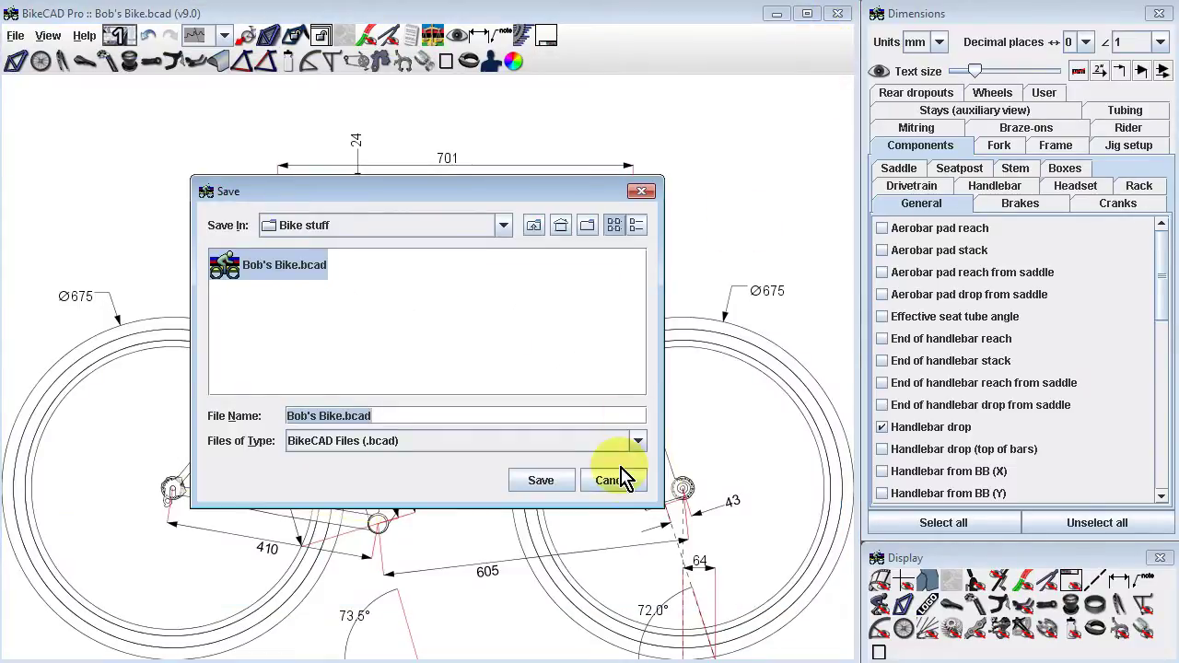
click(346, 328)
click(74, 72)
double_click(73, 72)
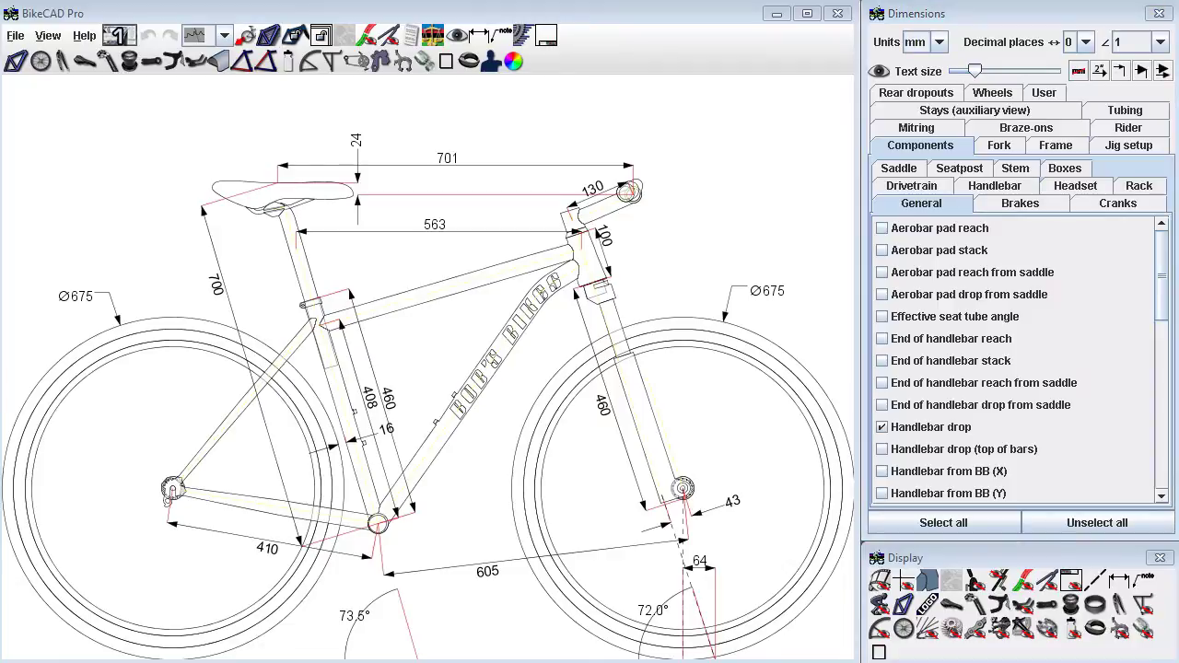
Step: Open View > Customize and check the interface language list, leaving the language unchanged
click(48, 35)
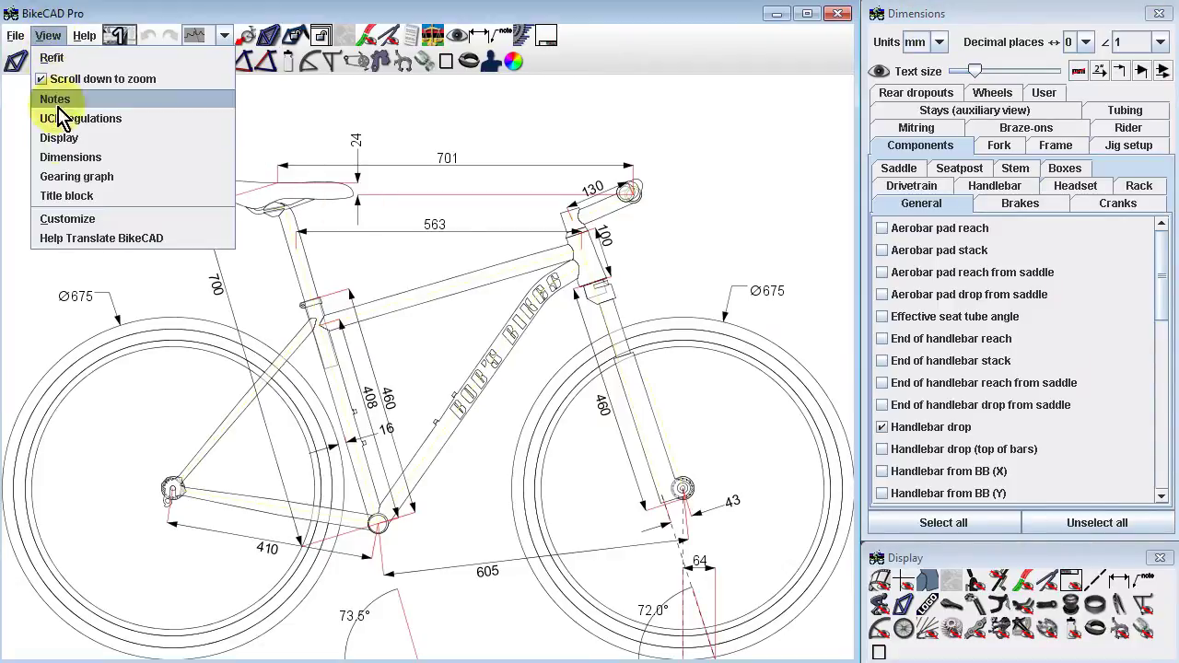
click(72, 218)
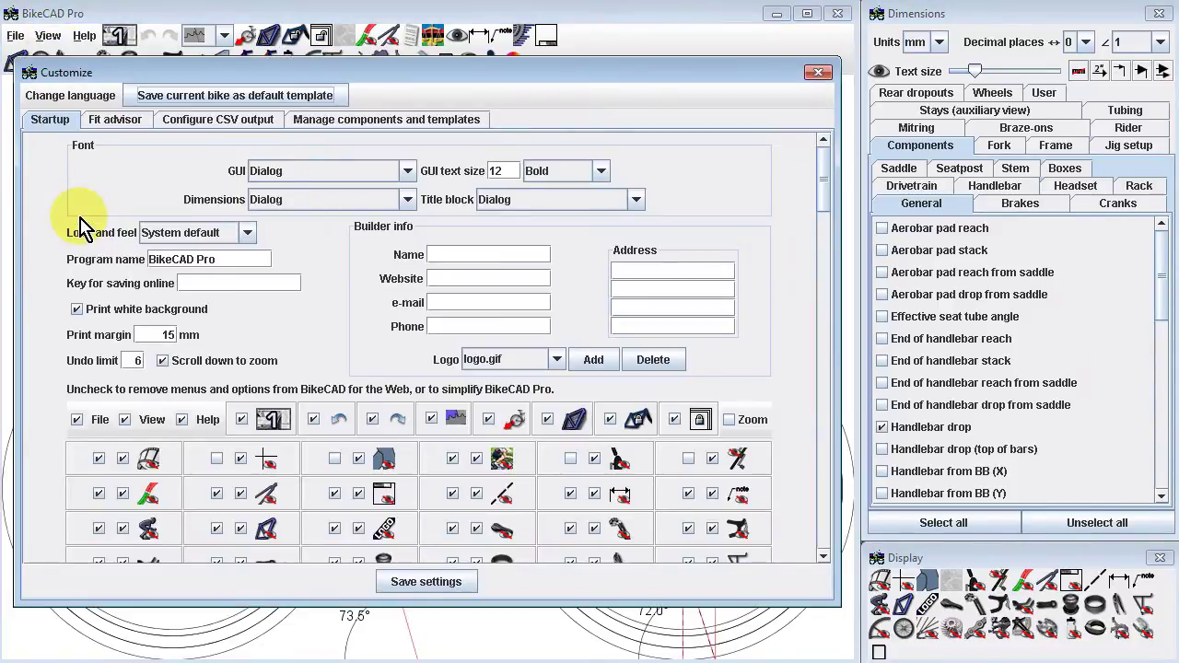
click(83, 94)
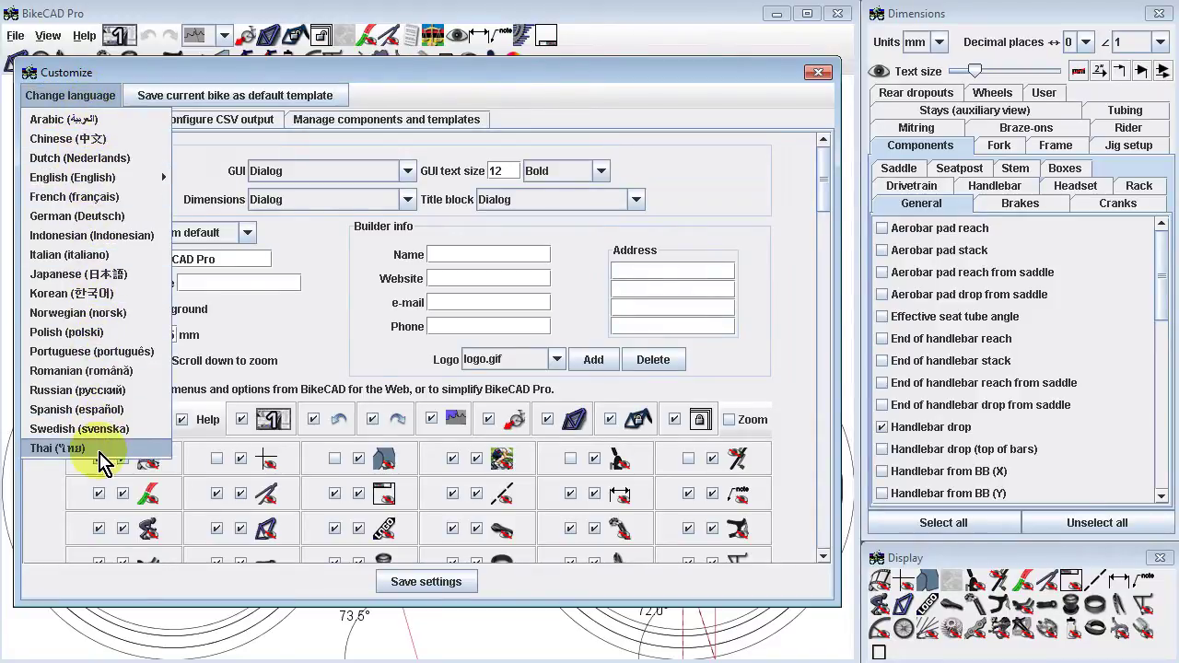
click(195, 154)
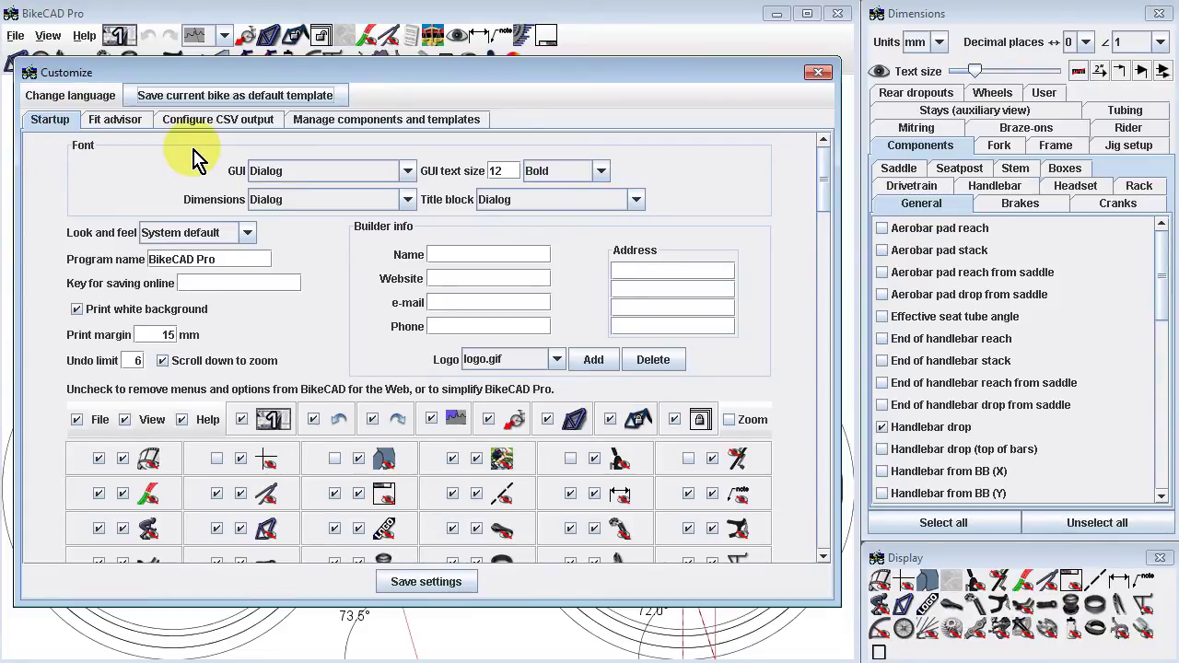
click(405, 171)
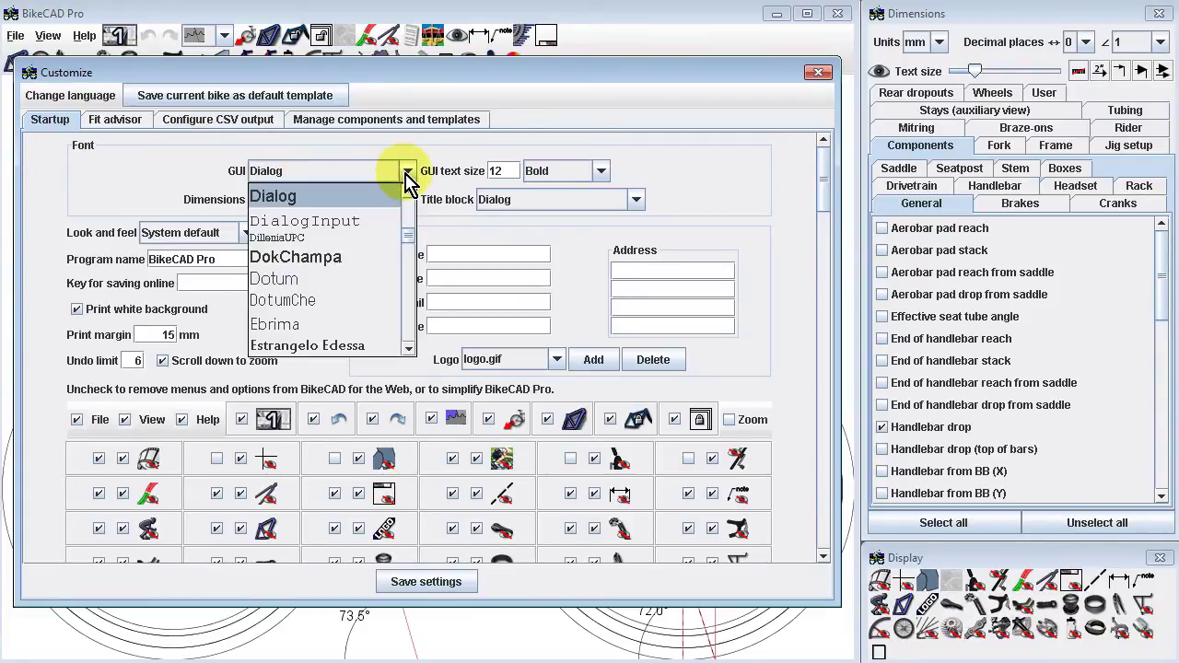
drag(407, 247, 409, 265)
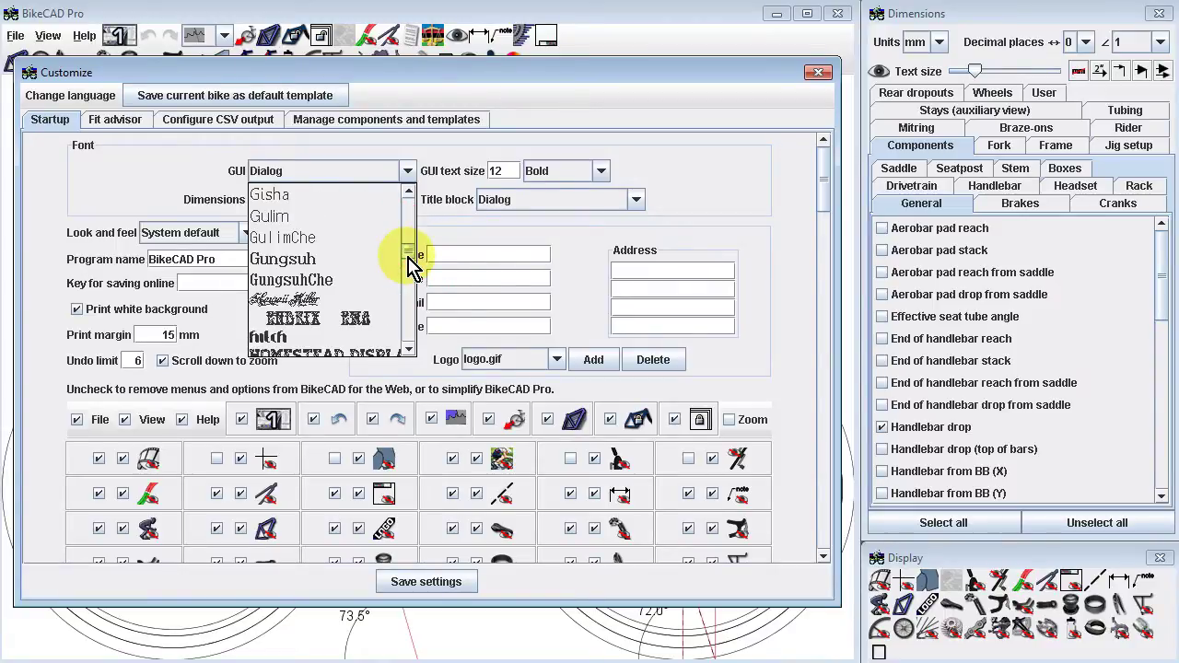
click(451, 234)
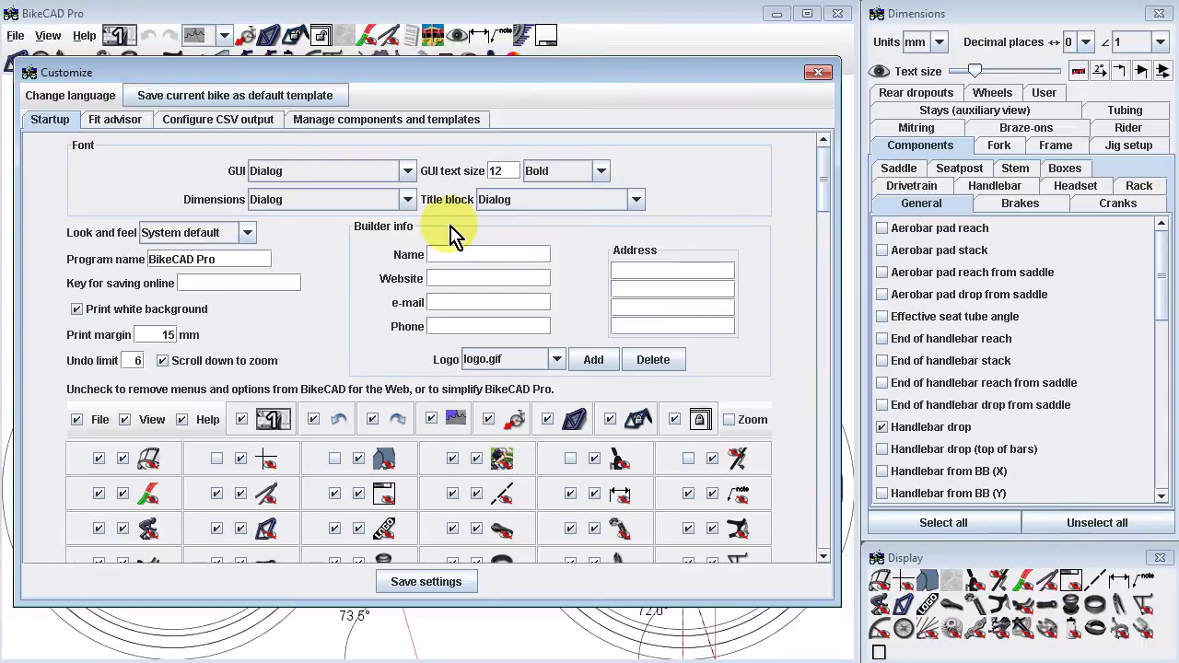
click(409, 201)
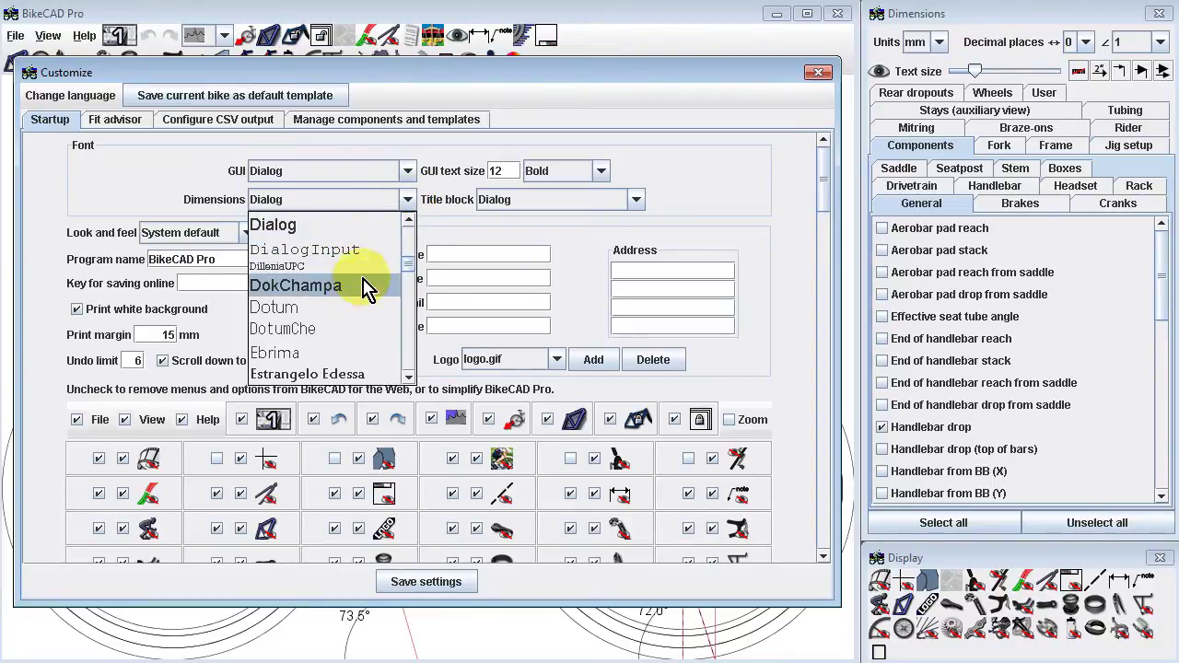
click(460, 237)
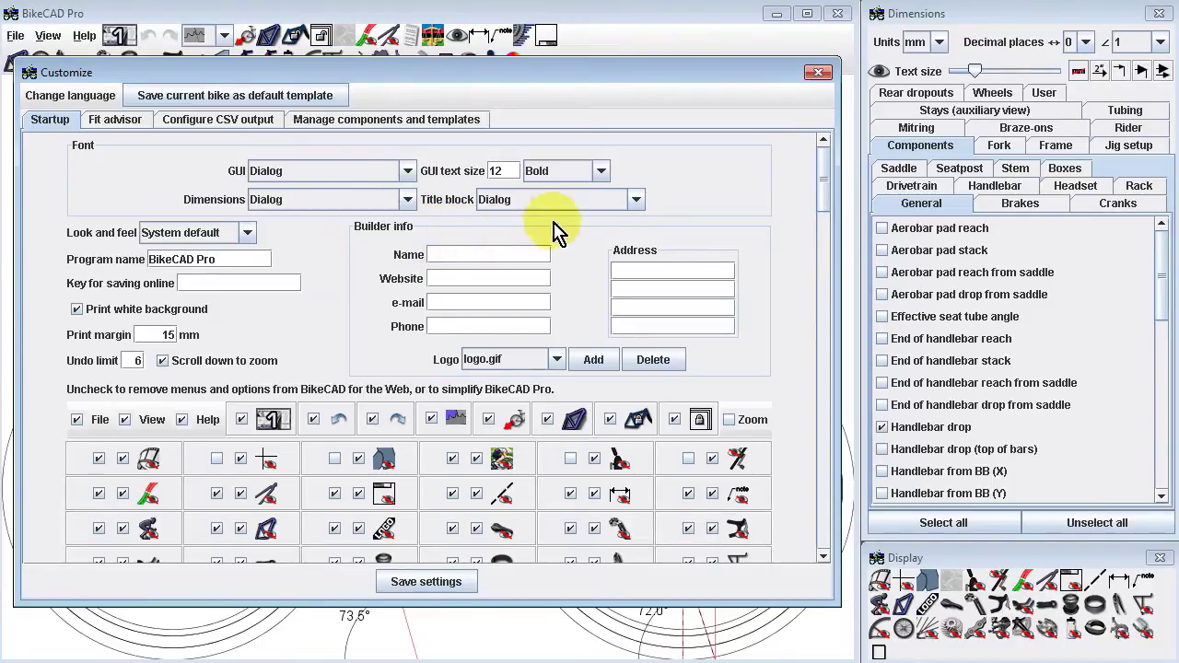
click(635, 201)
drag(637, 264, 642, 318)
click(679, 199)
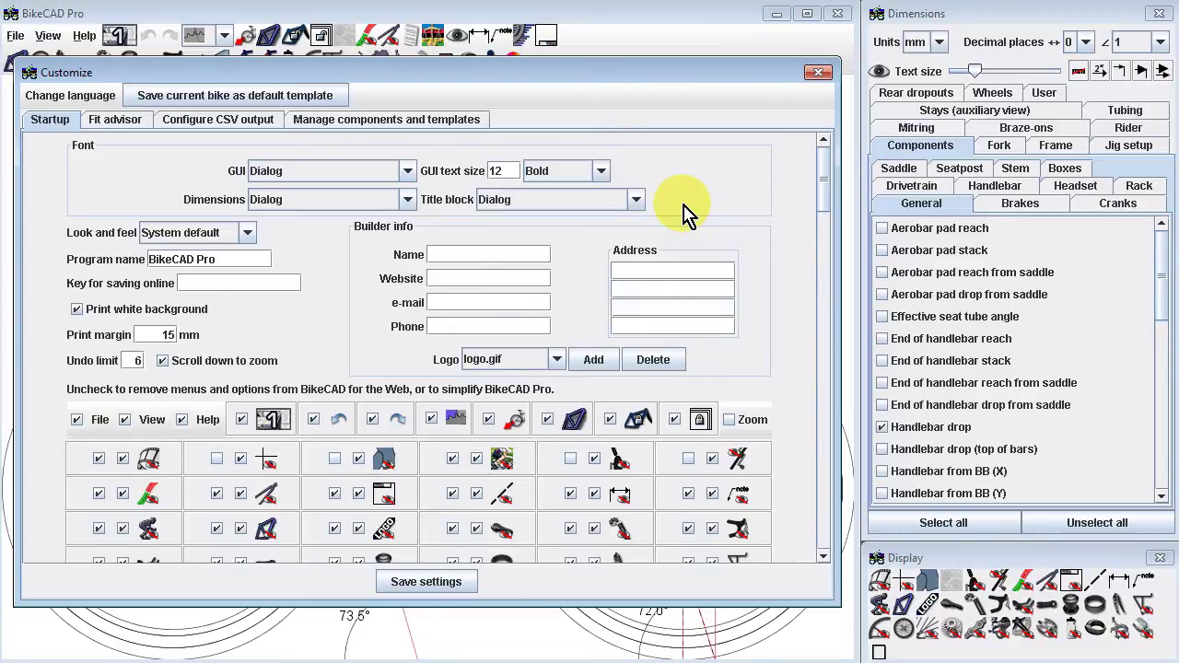
click(248, 232)
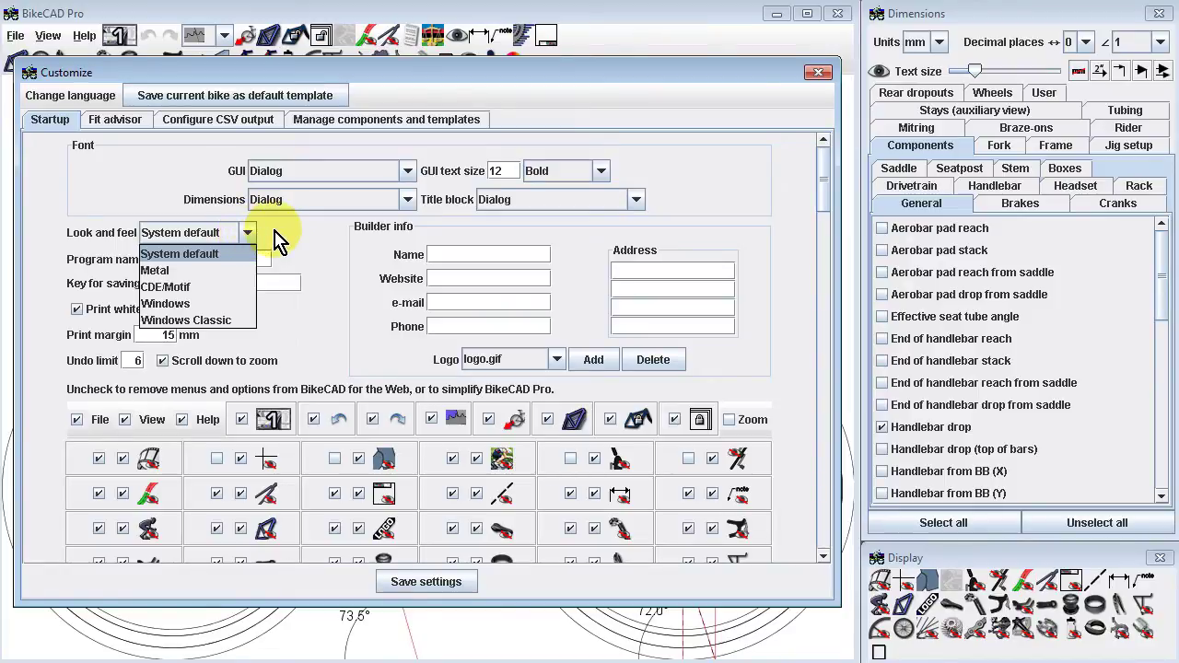
click(279, 235)
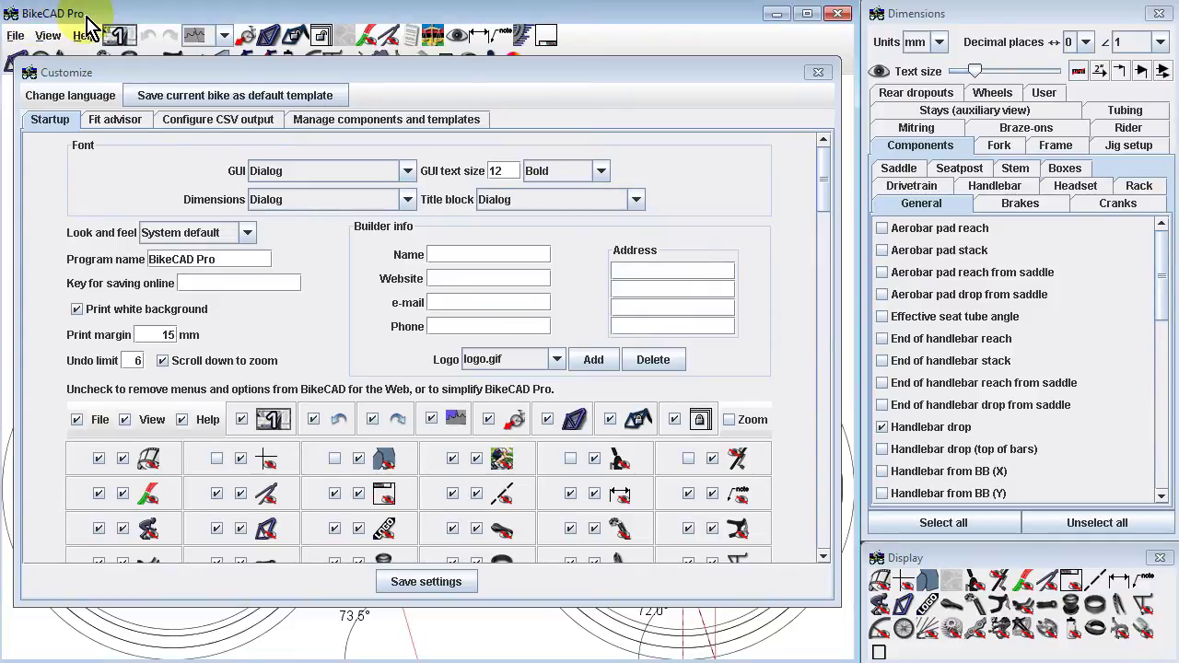
click(230, 258)
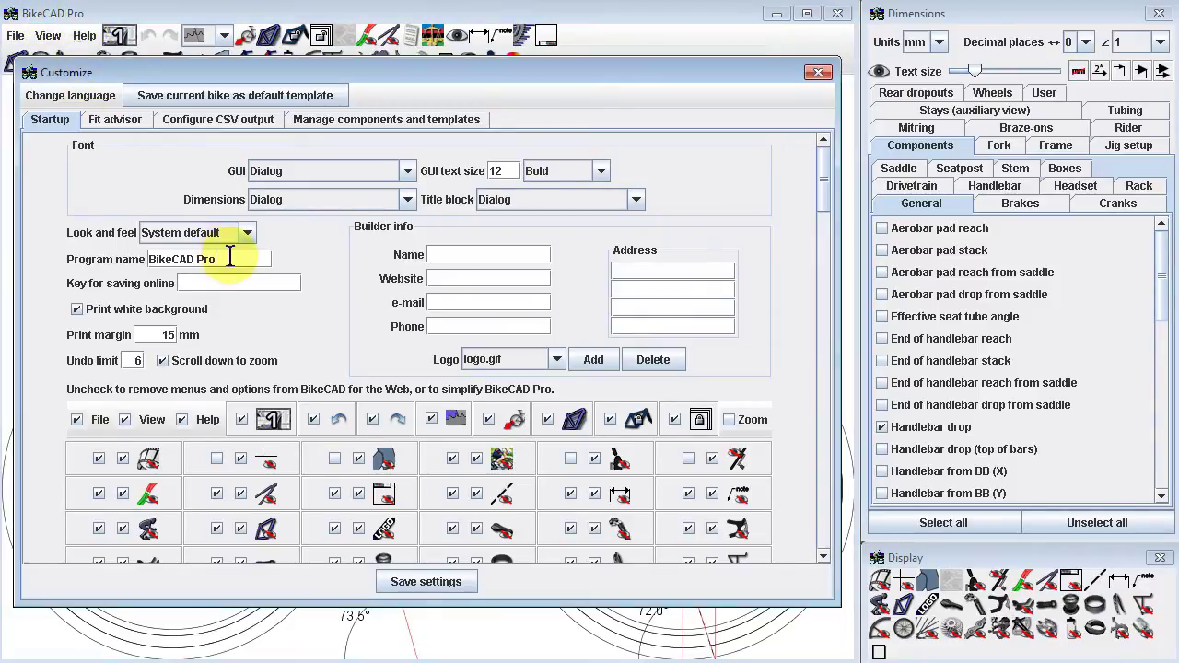
Step: Review the Startup fields (program name, online save key, undo limit of 6) without changing them
drag(230, 259, 119, 258)
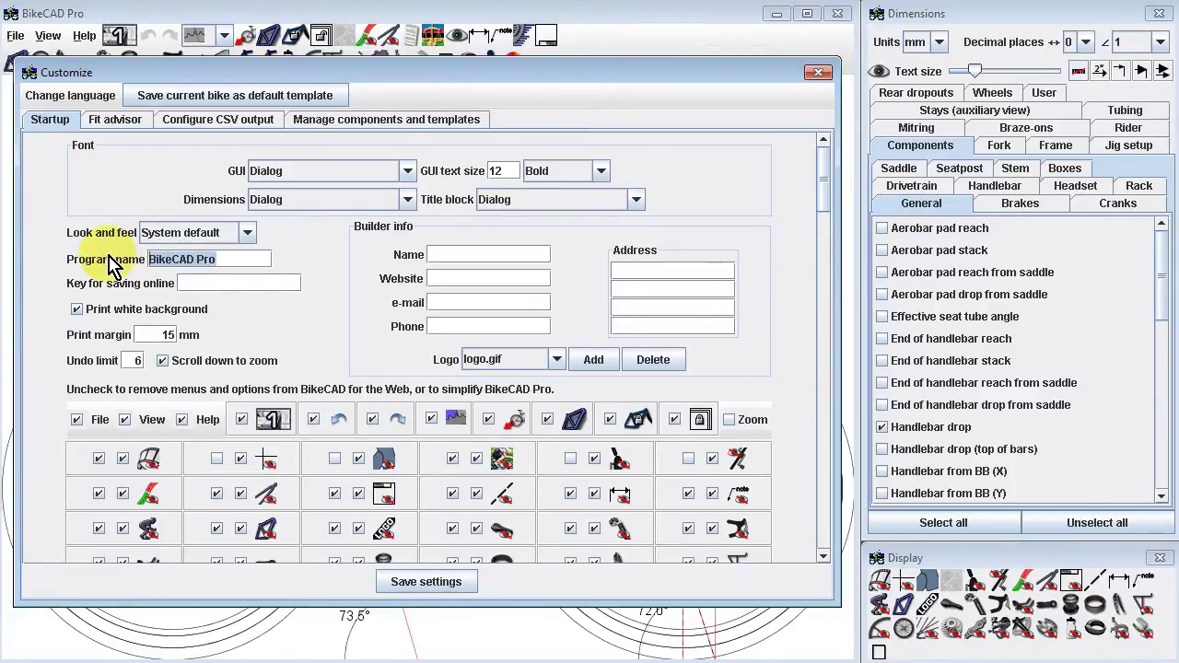
click(195, 283)
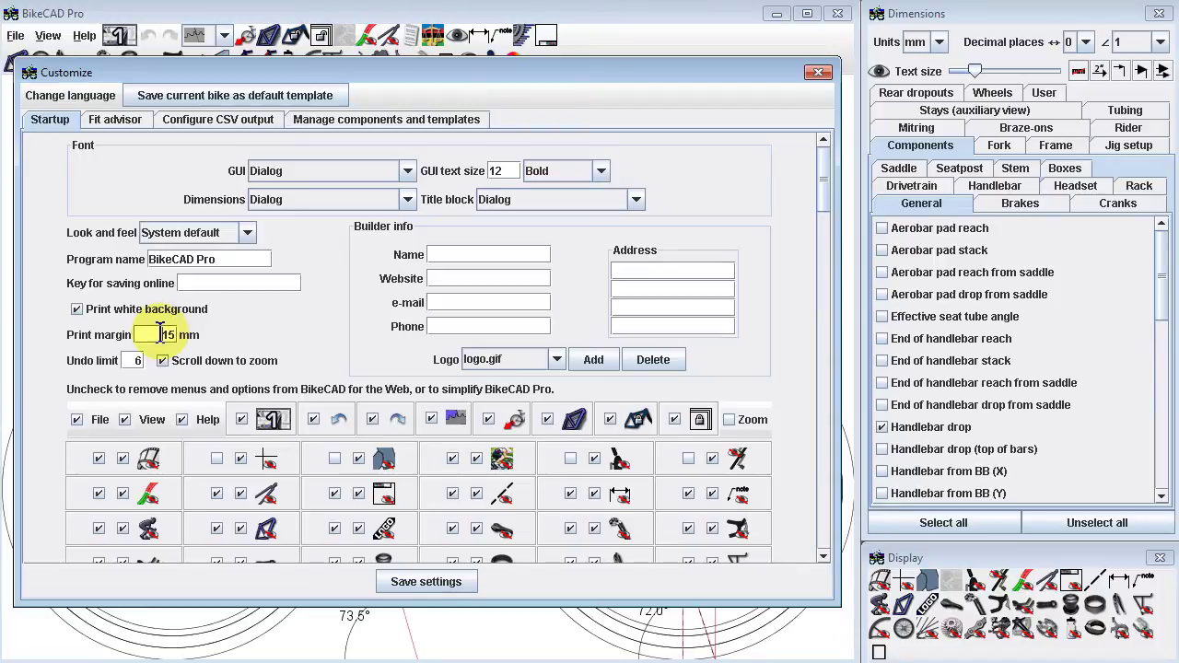
click(133, 361)
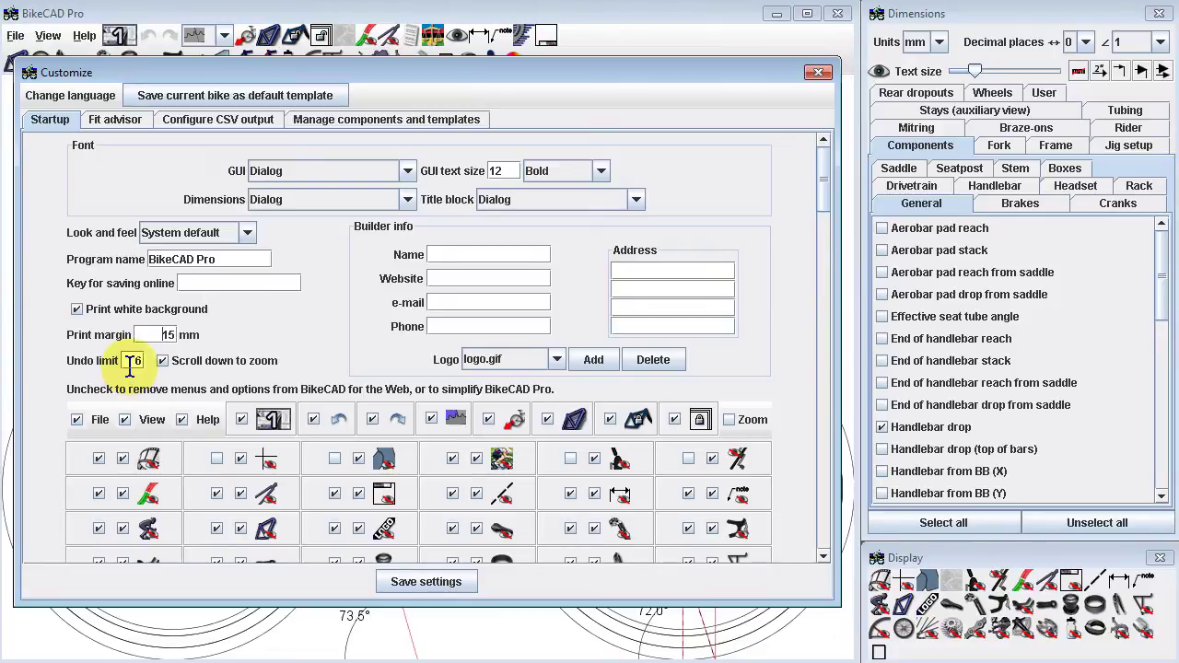
click(130, 363)
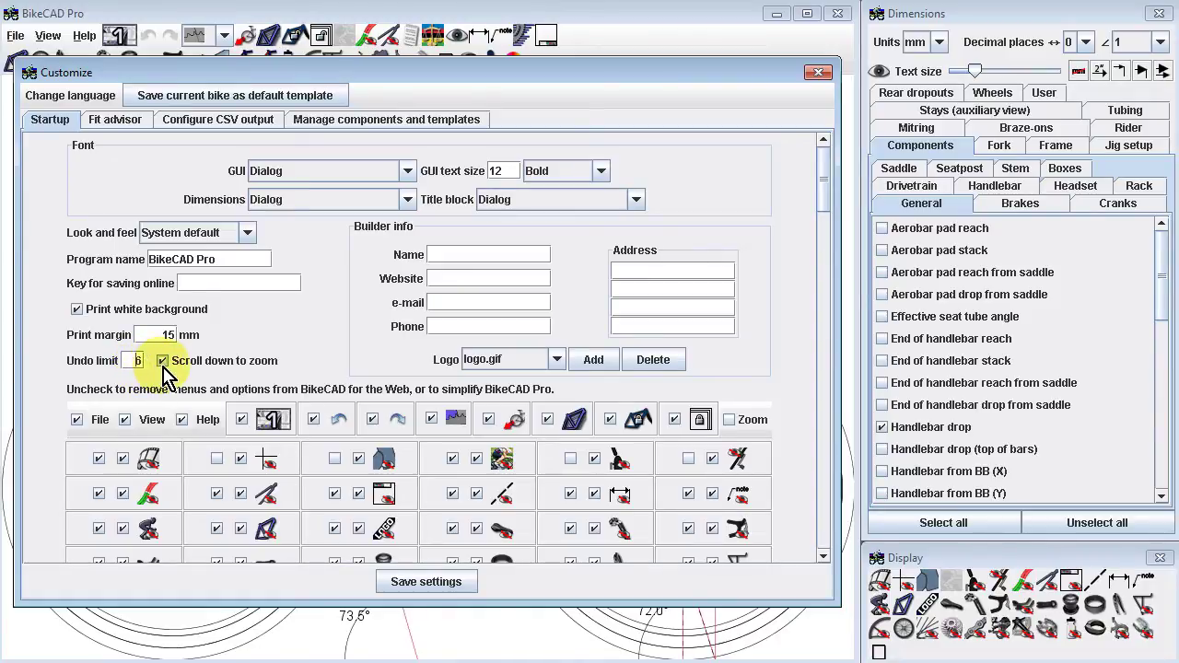
Step: Enter the builder's name in the builder info and set BobsBikes.png as the logo
click(489, 253)
text(Bob)
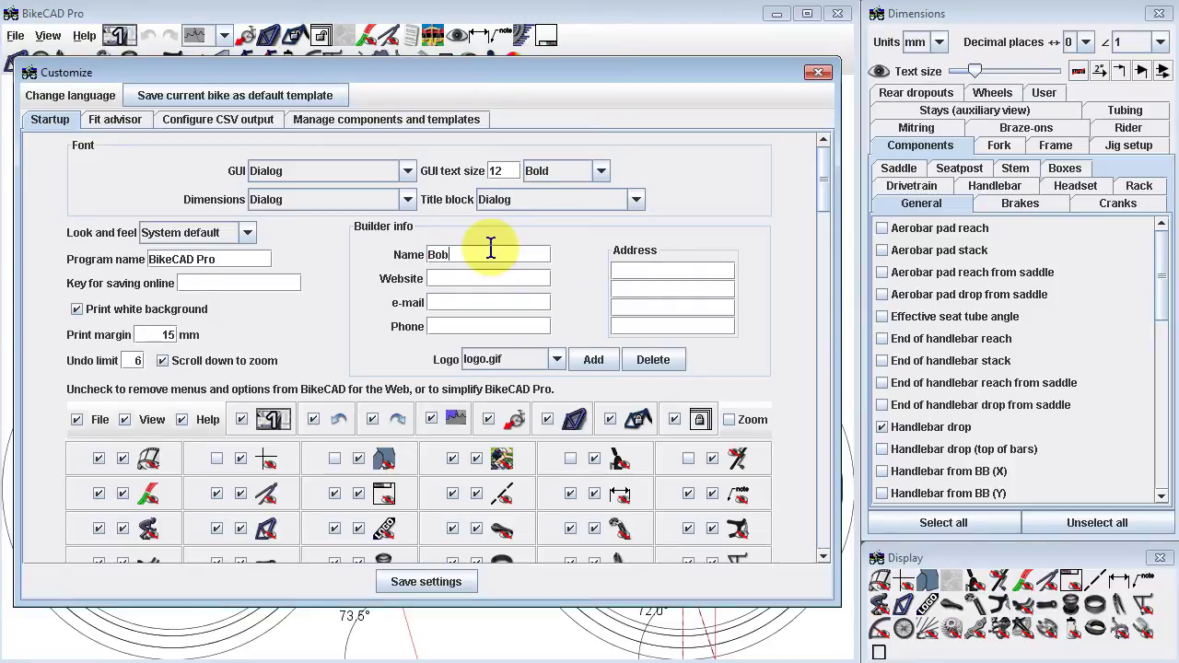
text( Smith)
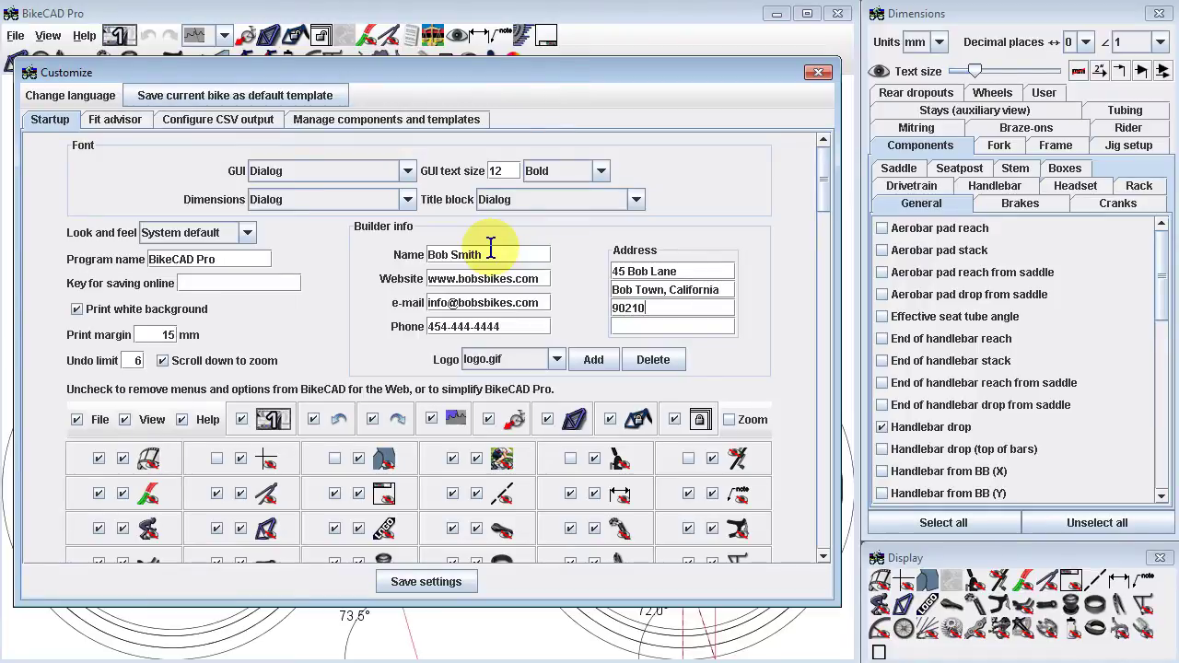
click(593, 360)
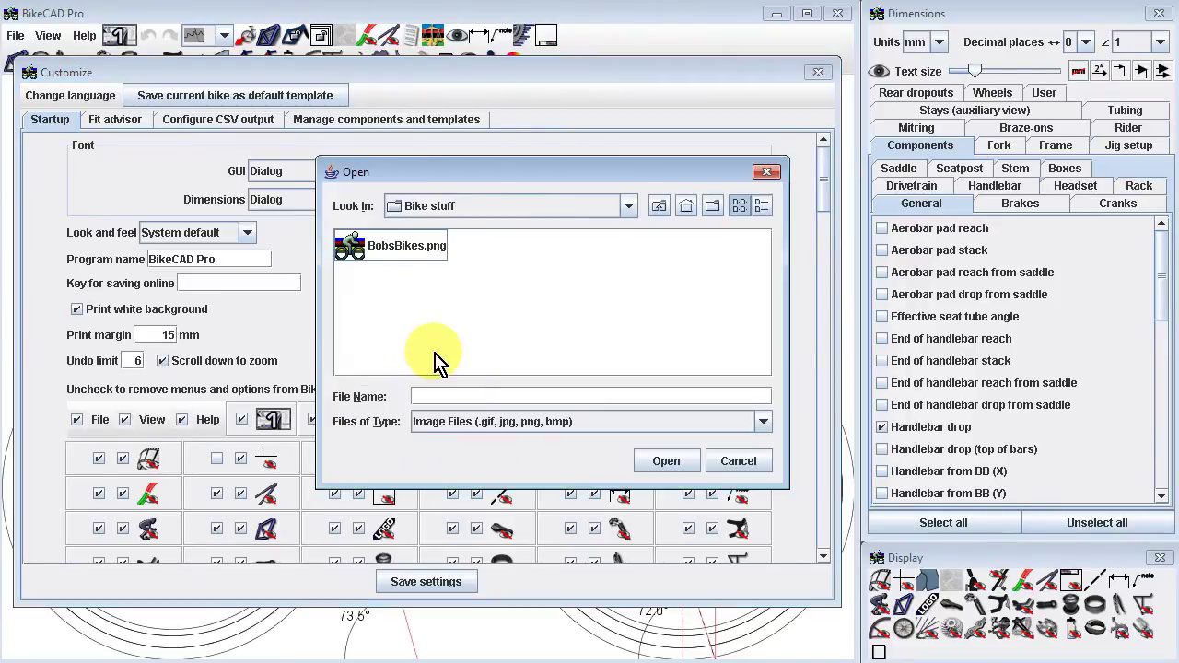
click(408, 259)
double_click(408, 259)
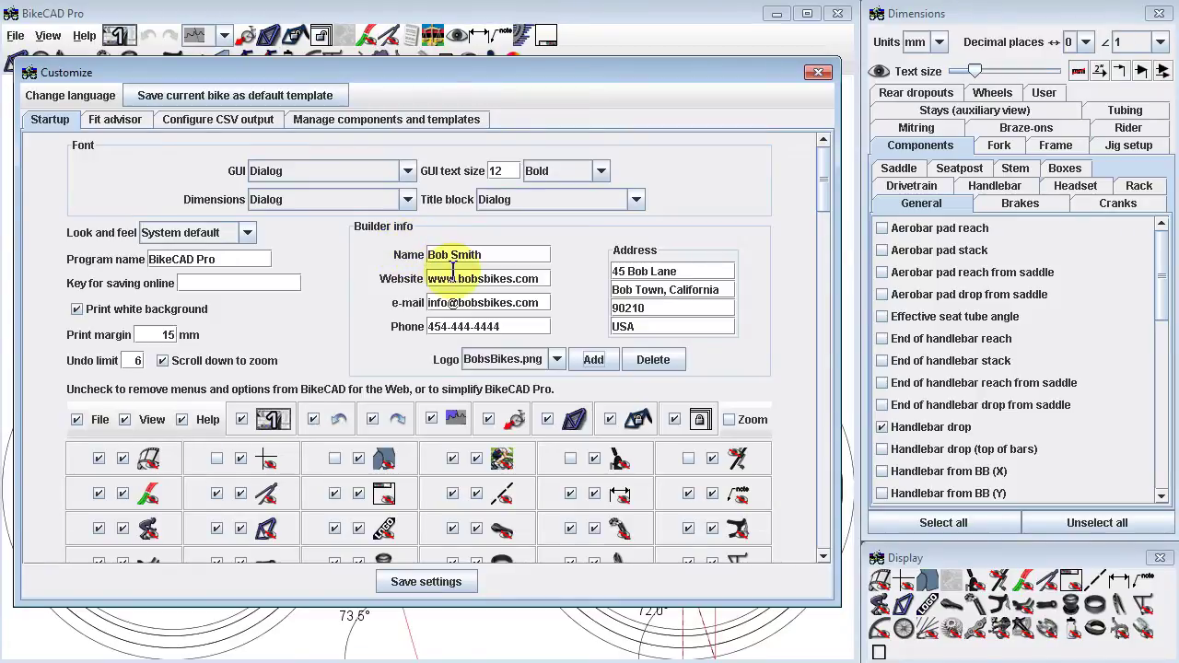
Step: Save the customization settings, accept the restart notice and relaunch BikeCAD Pro
click(419, 583)
click(426, 360)
click(817, 72)
click(836, 14)
double_click(53, 51)
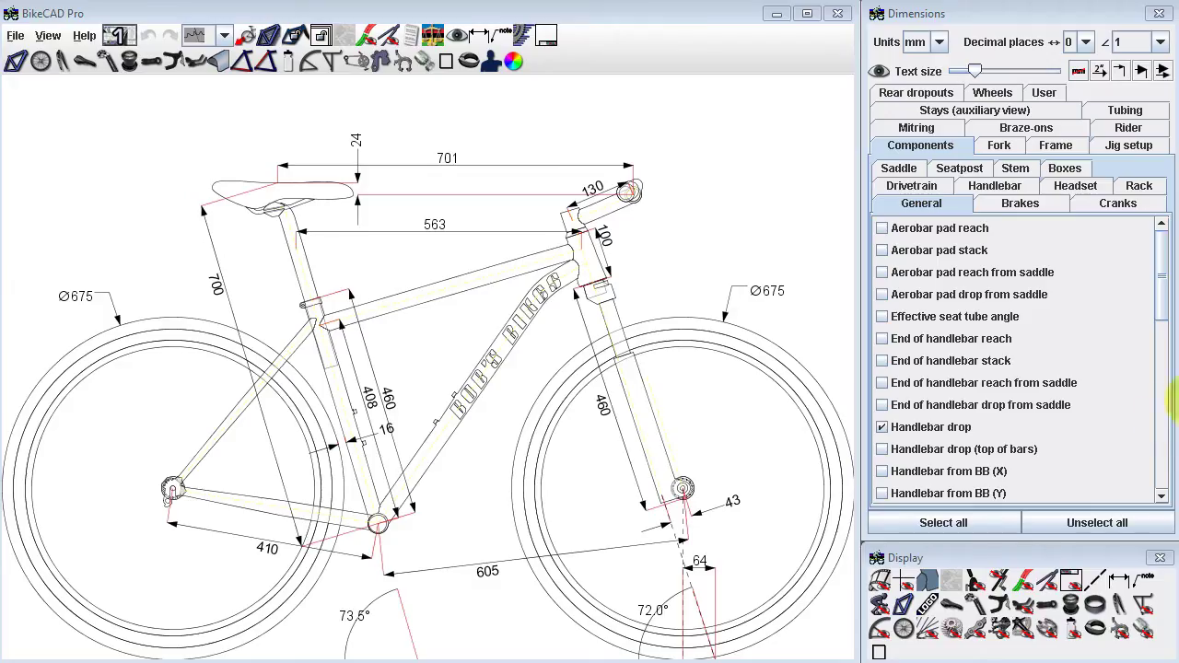
Step: Show the title block with builder details and BOB'S BIKES logo, then uncheck Zoom in Customize
click(1070, 590)
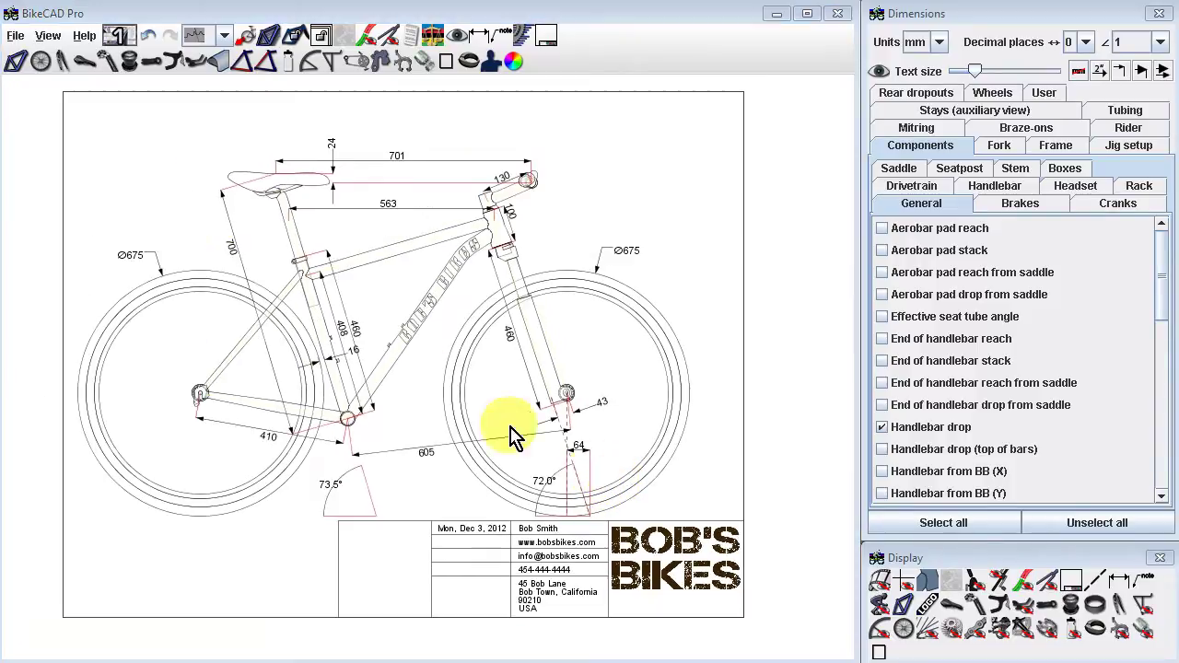
click(48, 35)
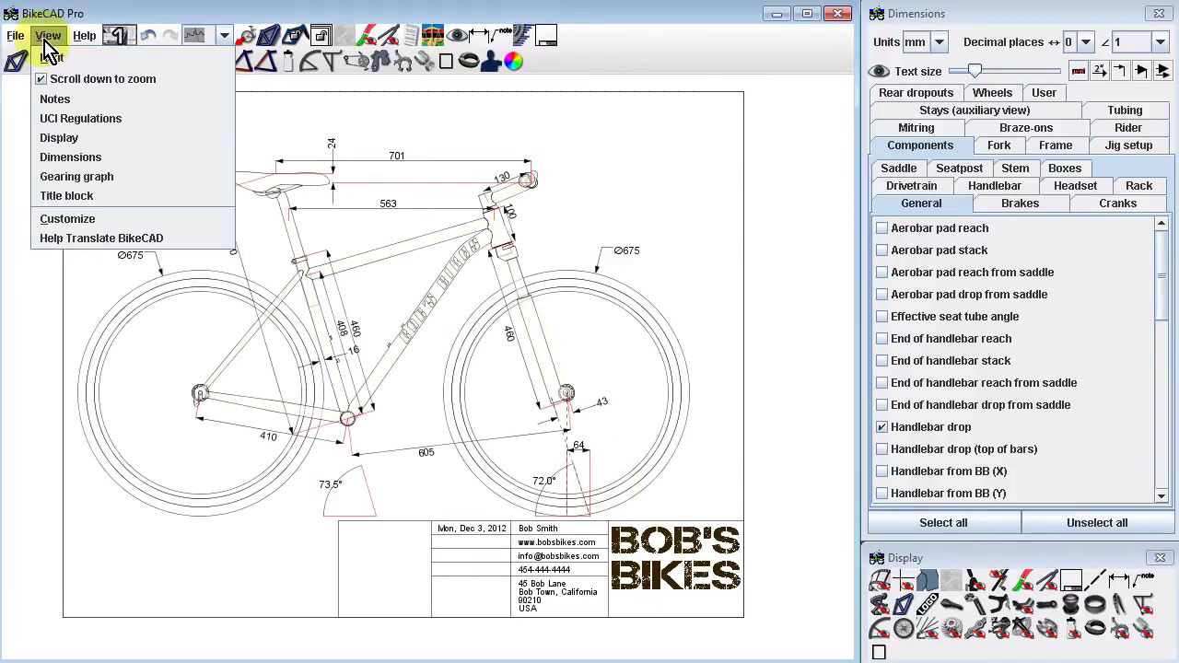
click(64, 218)
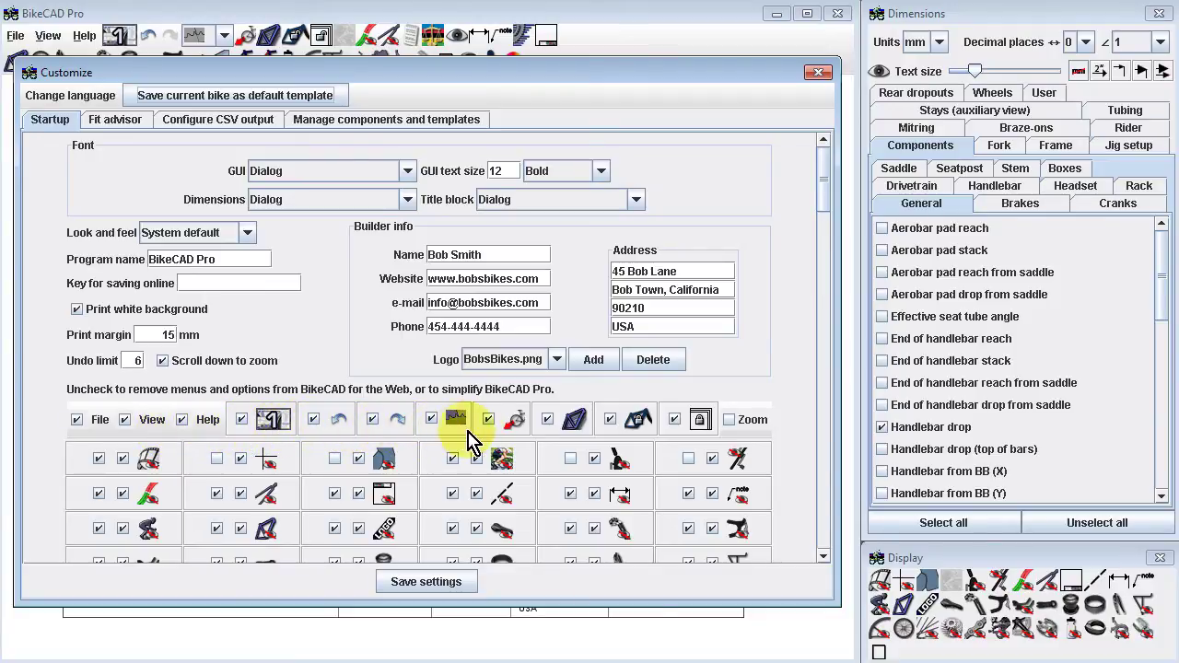
click(730, 420)
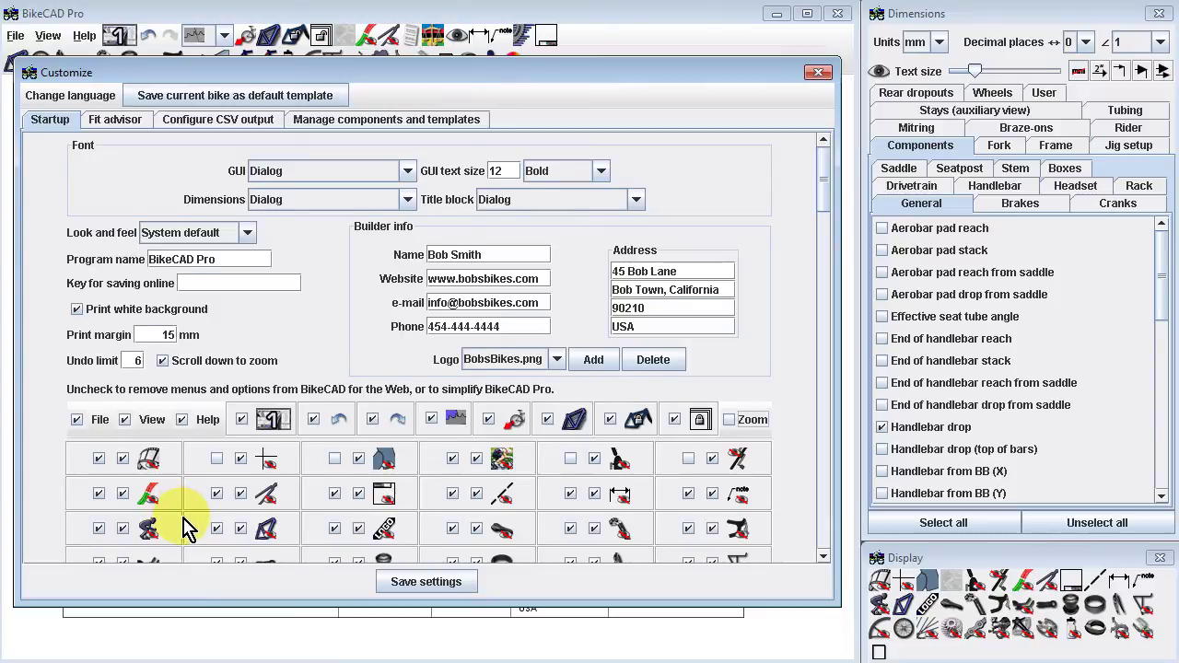
scroll(184, 523, down, 3)
scroll(184, 526, down, 5)
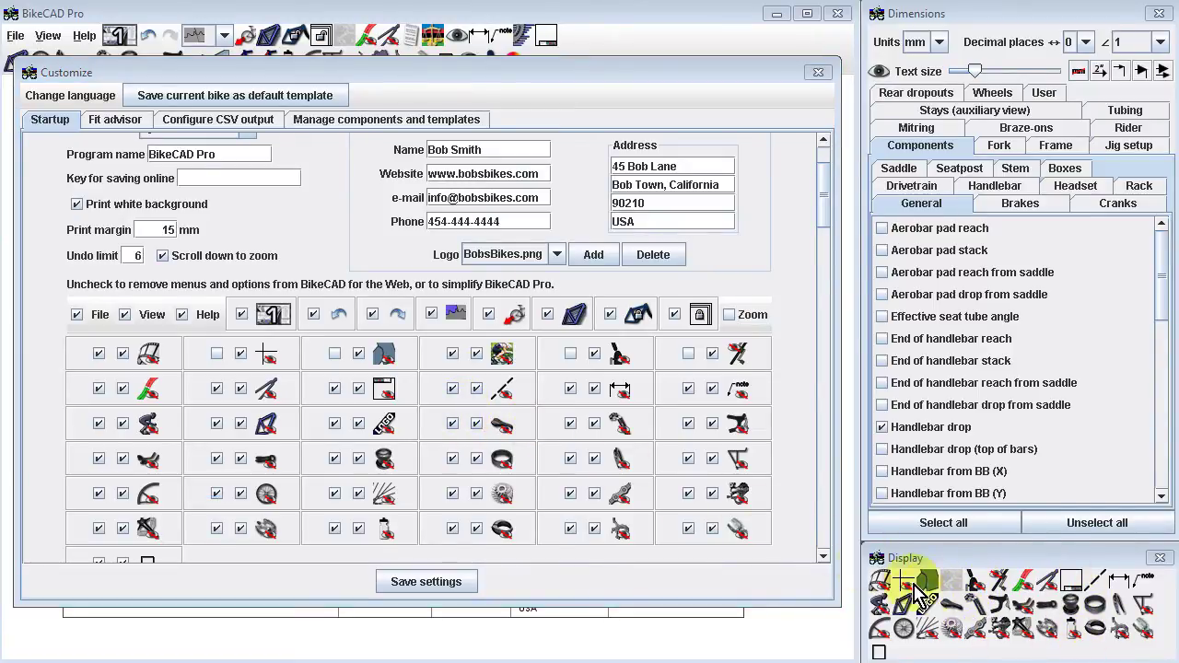
drag(500, 76, 502, 108)
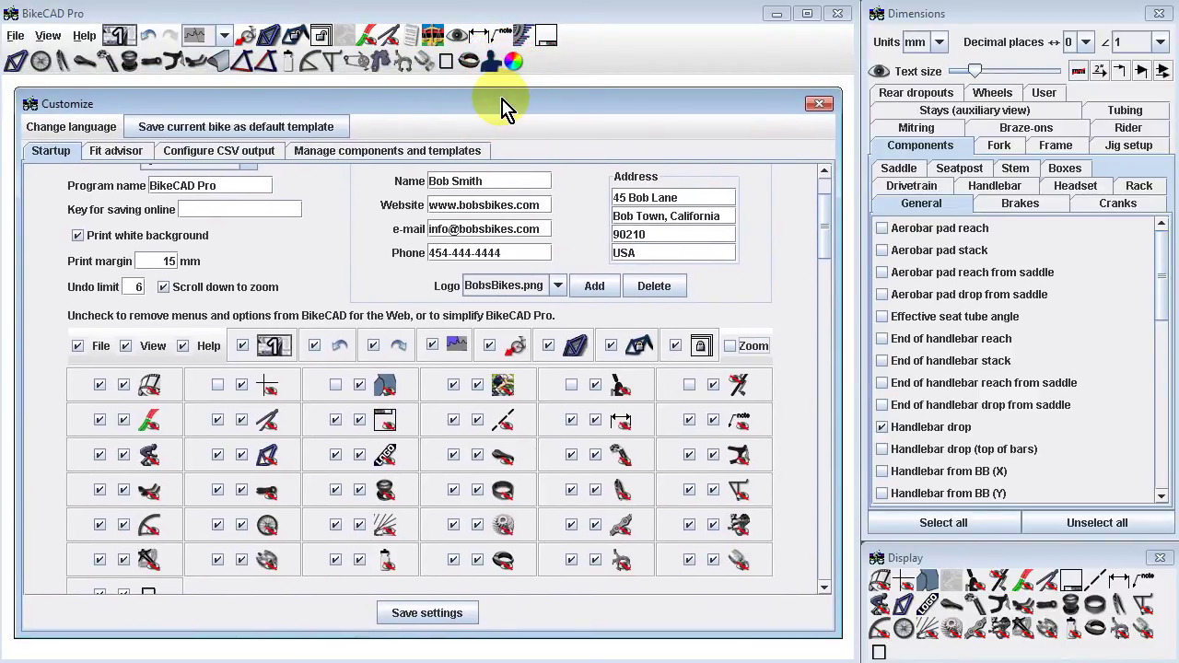
click(289, 63)
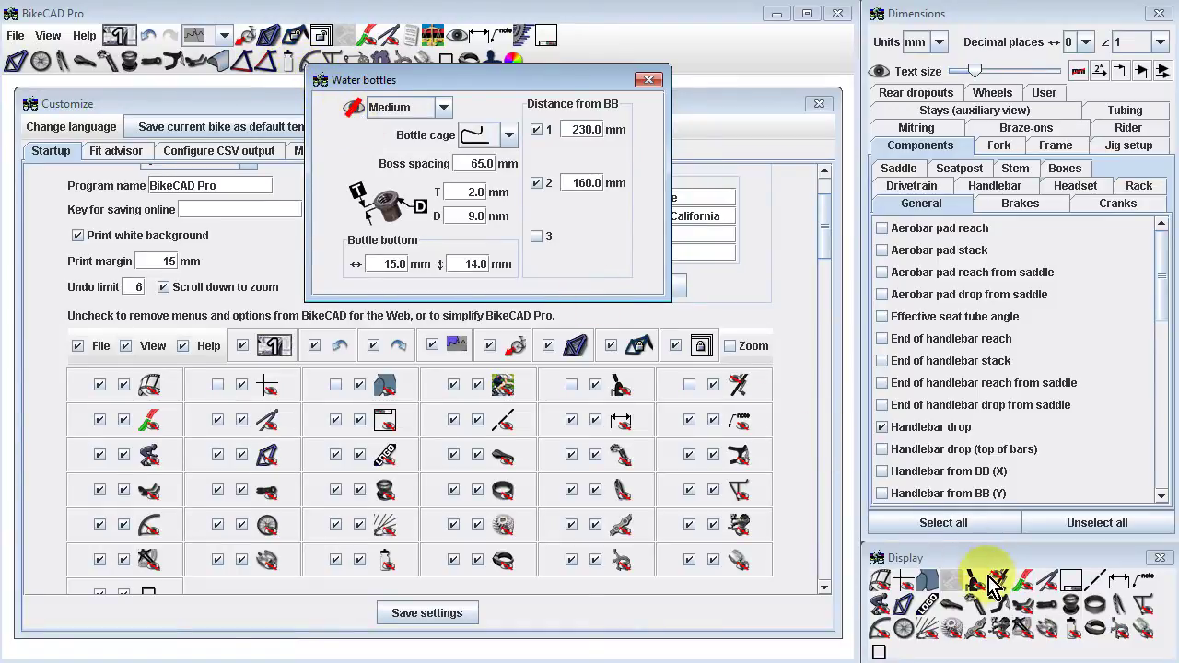
click(1071, 634)
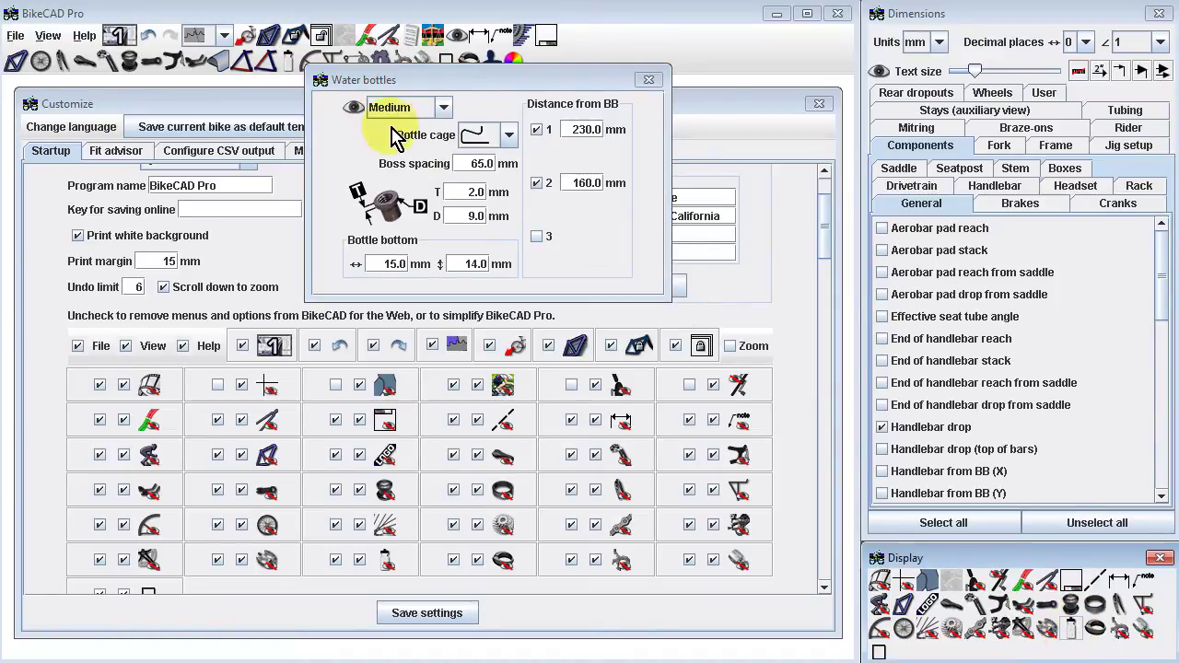
click(357, 109)
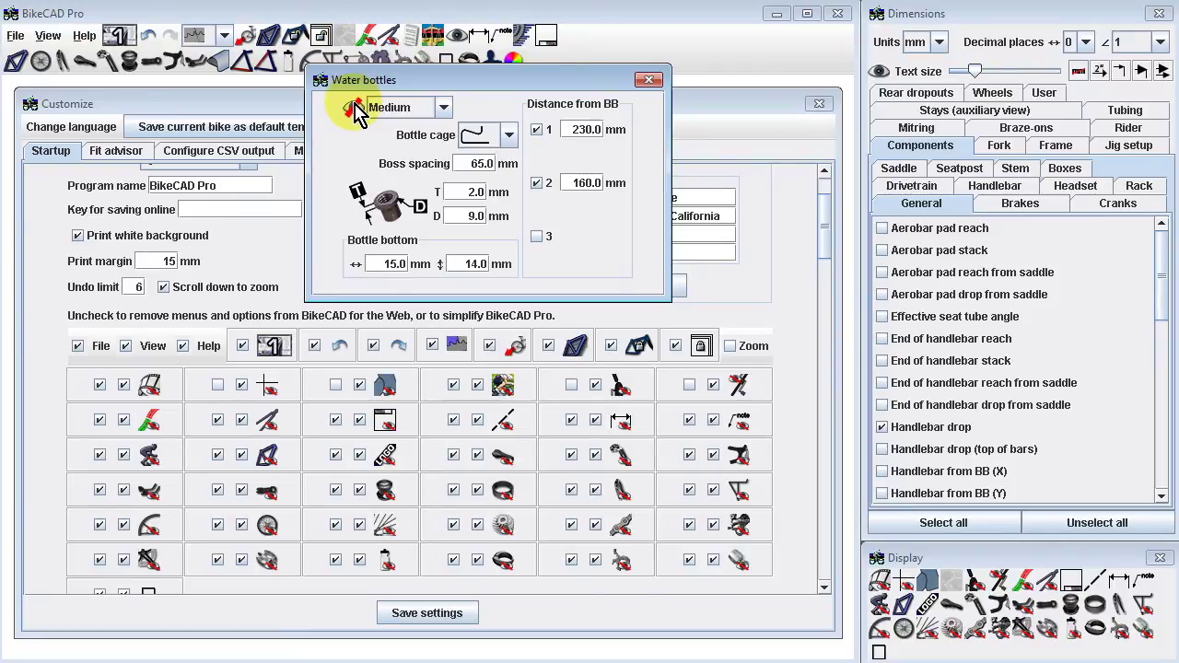
click(648, 80)
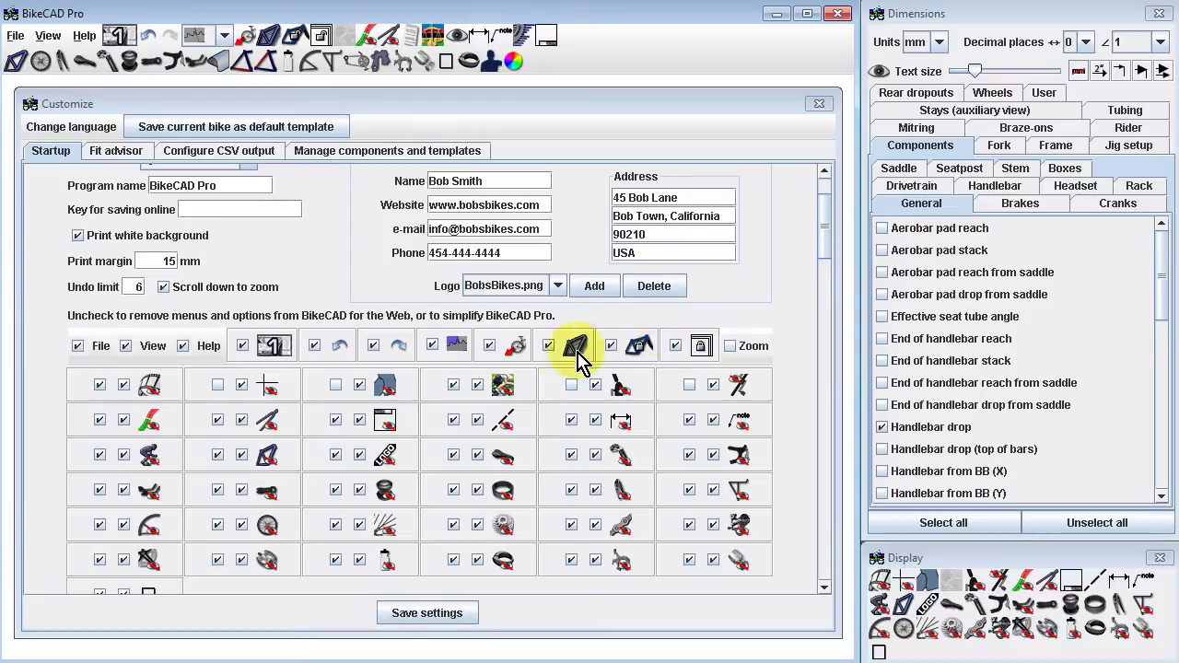
Step: Uncheck one of the BikeCAD for the Web toolbar icon options in the Customize grid
click(336, 561)
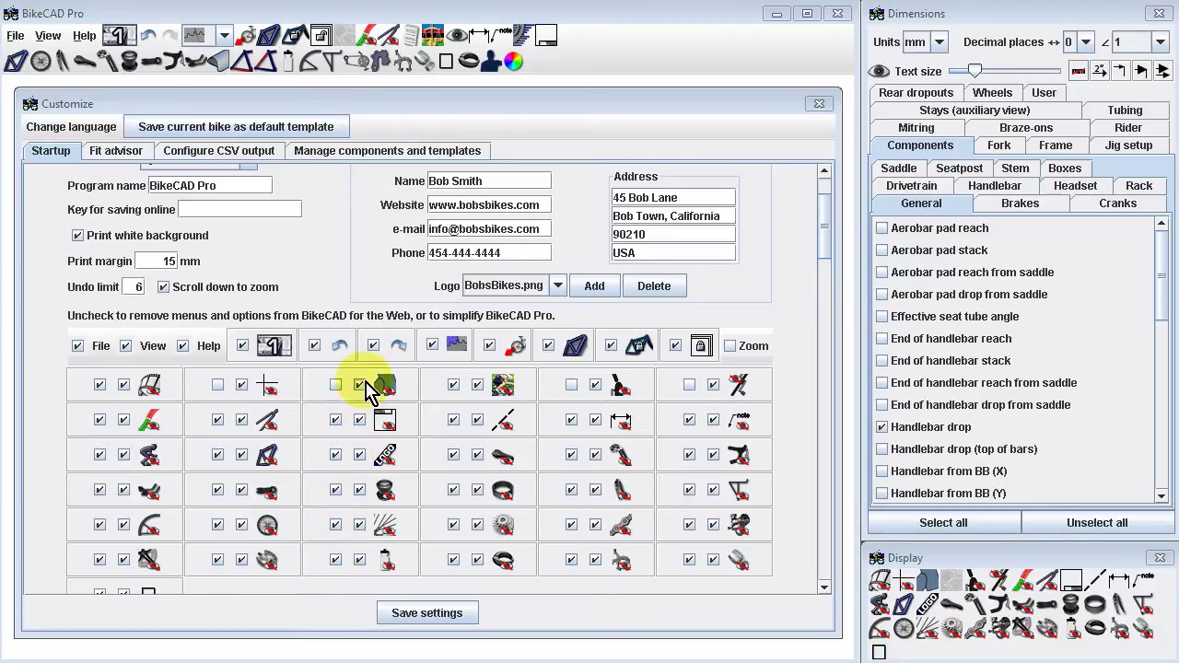
click(571, 386)
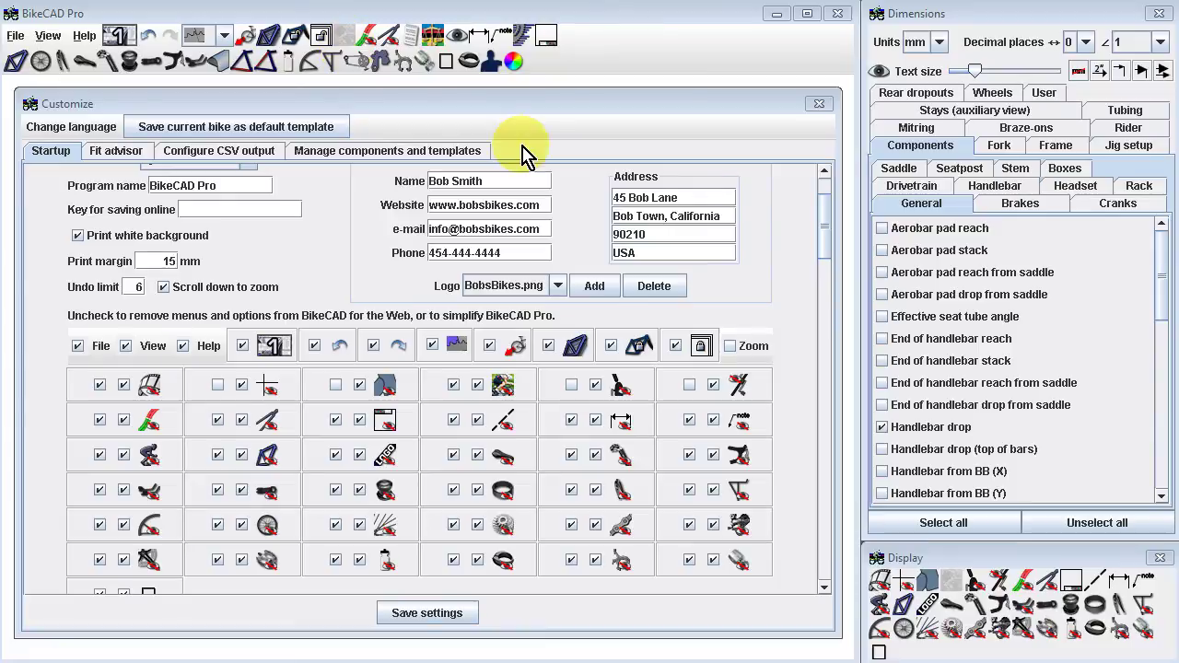
drag(824, 217, 826, 367)
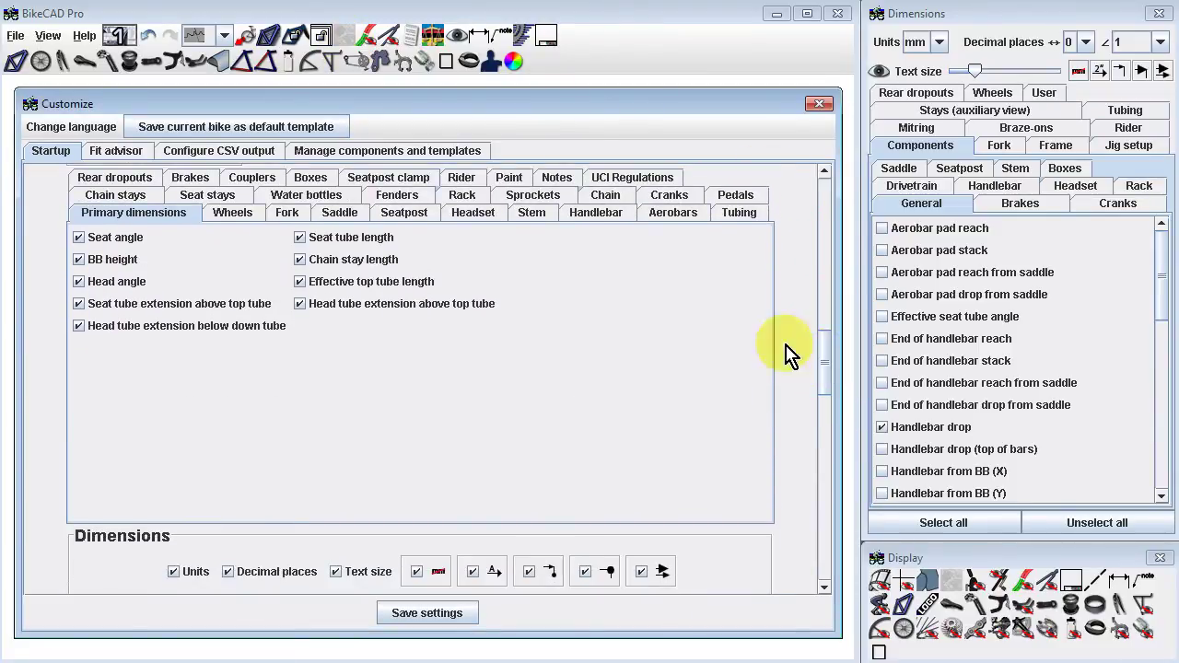
click(511, 178)
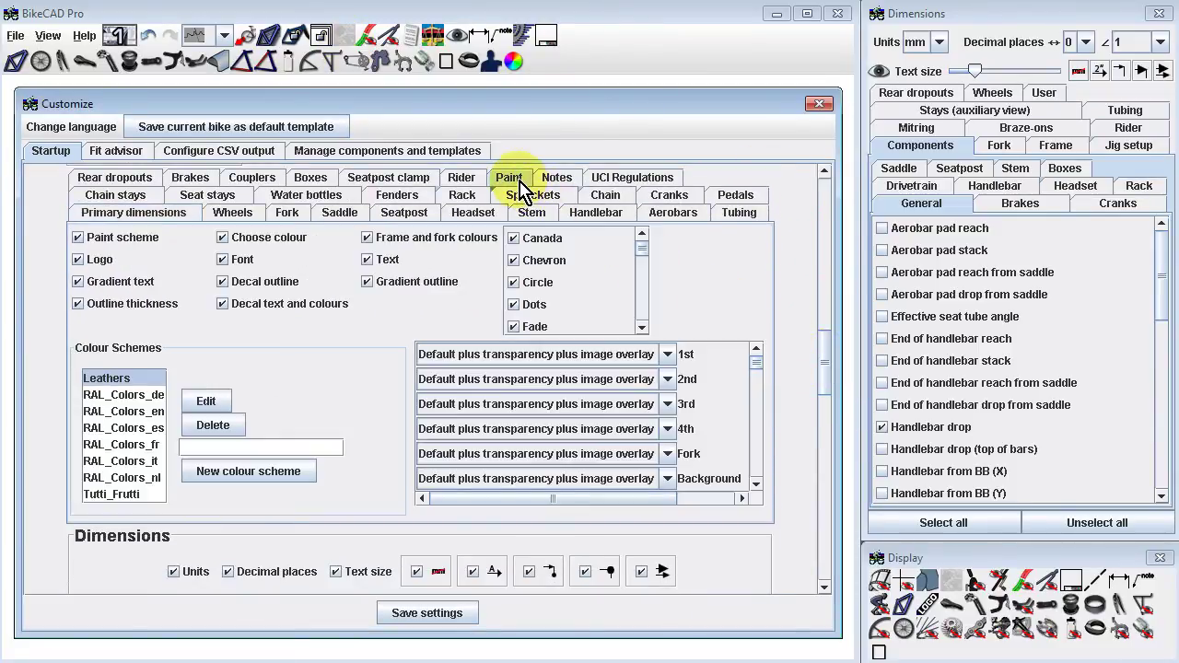
click(138, 394)
click(138, 411)
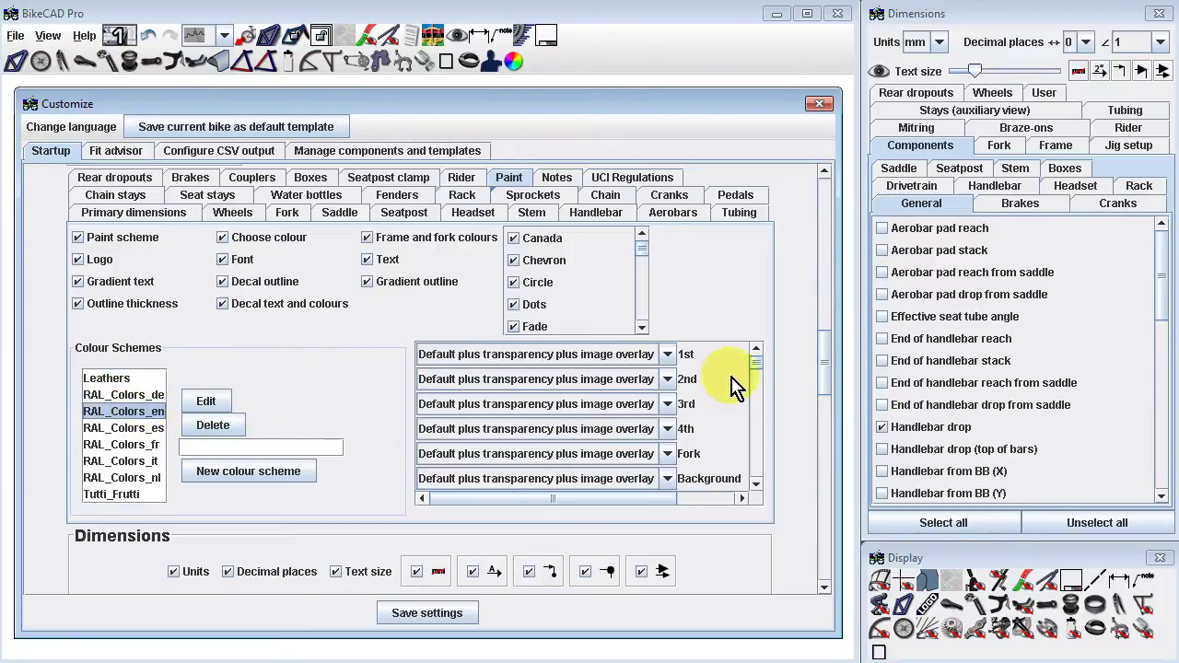
drag(757, 359, 760, 387)
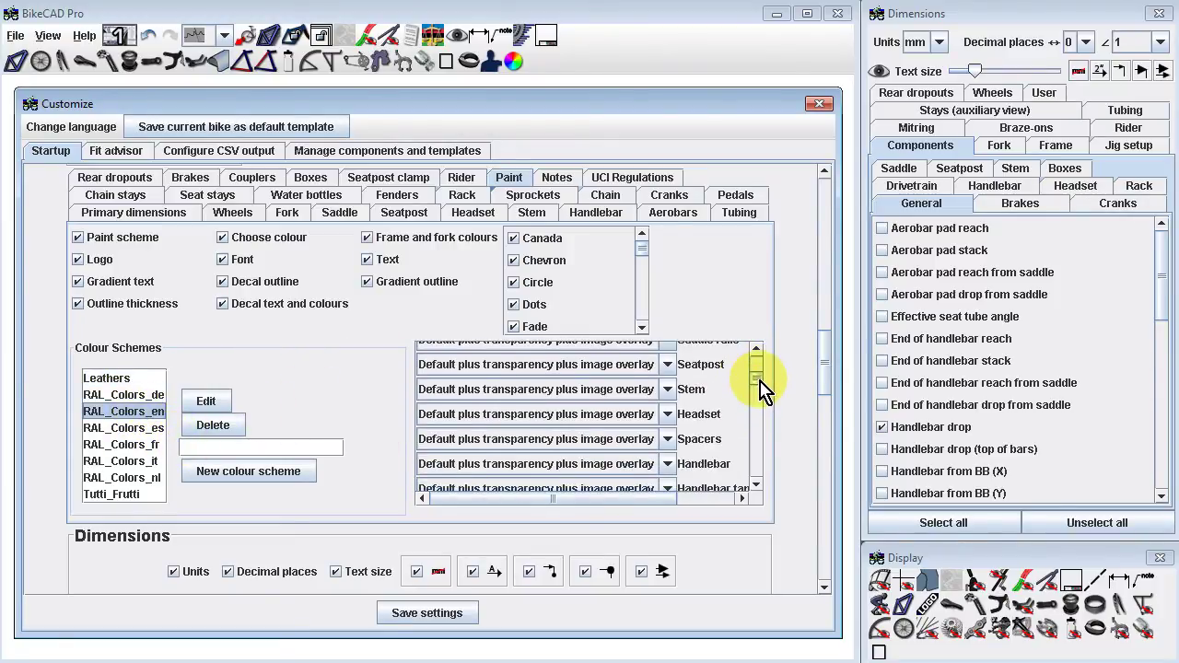
click(667, 389)
scroll(671, 433, up, 1)
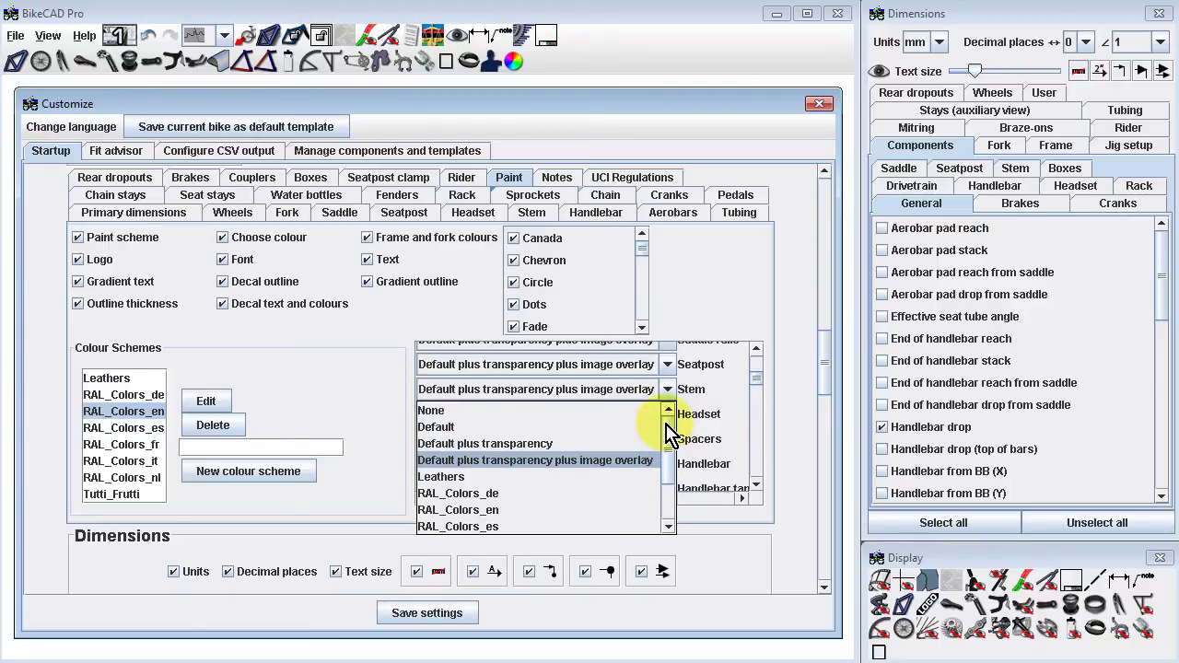
click(821, 373)
drag(824, 378, 826, 238)
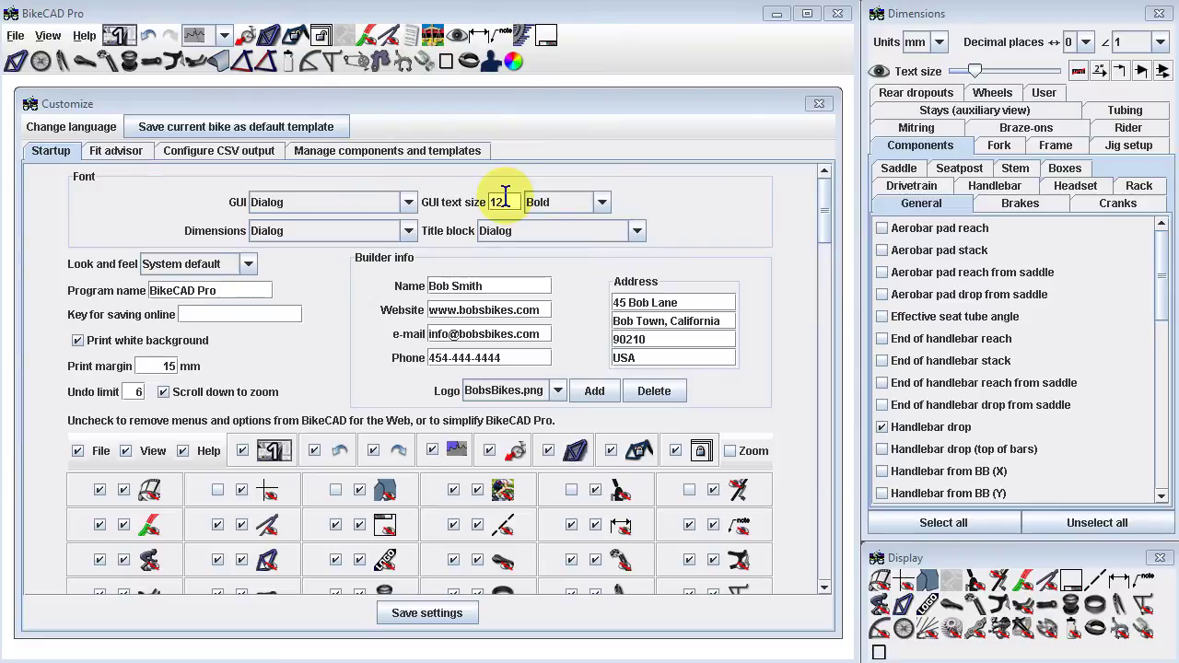
Step: Step through the Fit advisor, Configure CSV output and Manage components and templates tabs
click(117, 153)
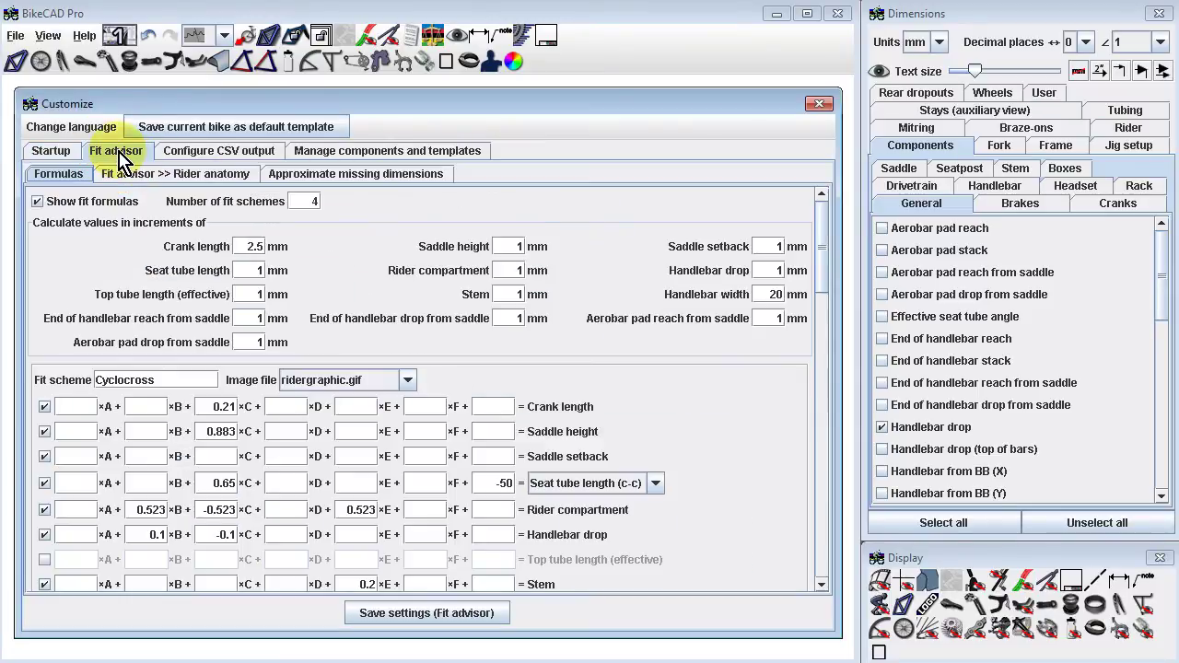
click(225, 159)
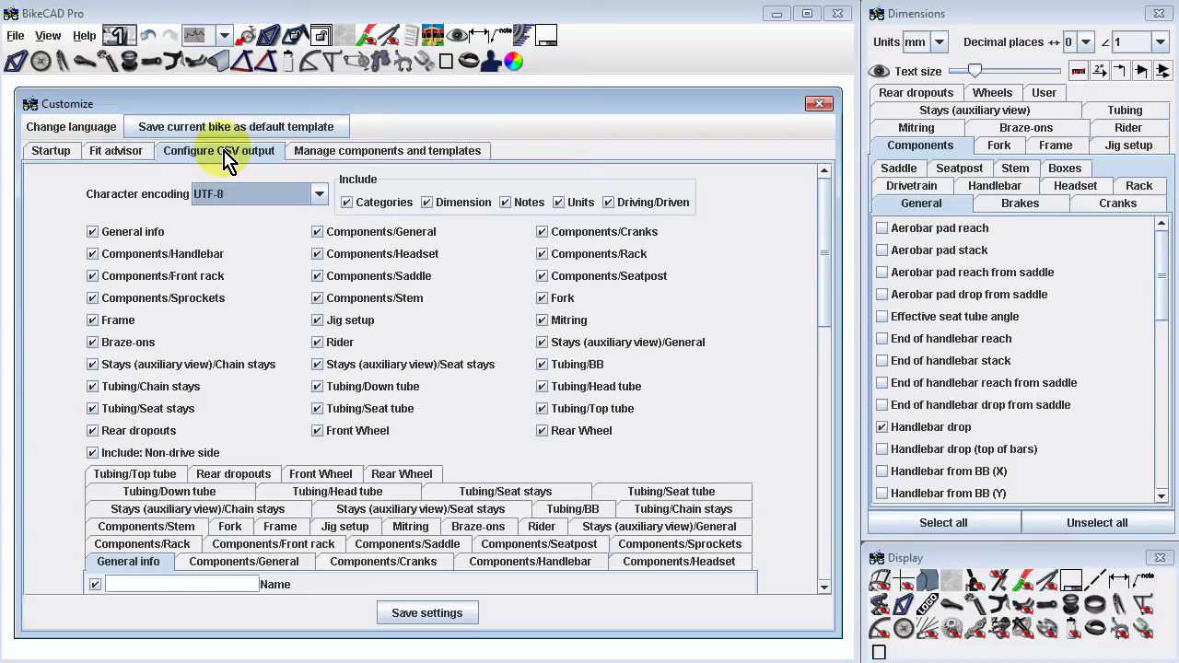
click(373, 158)
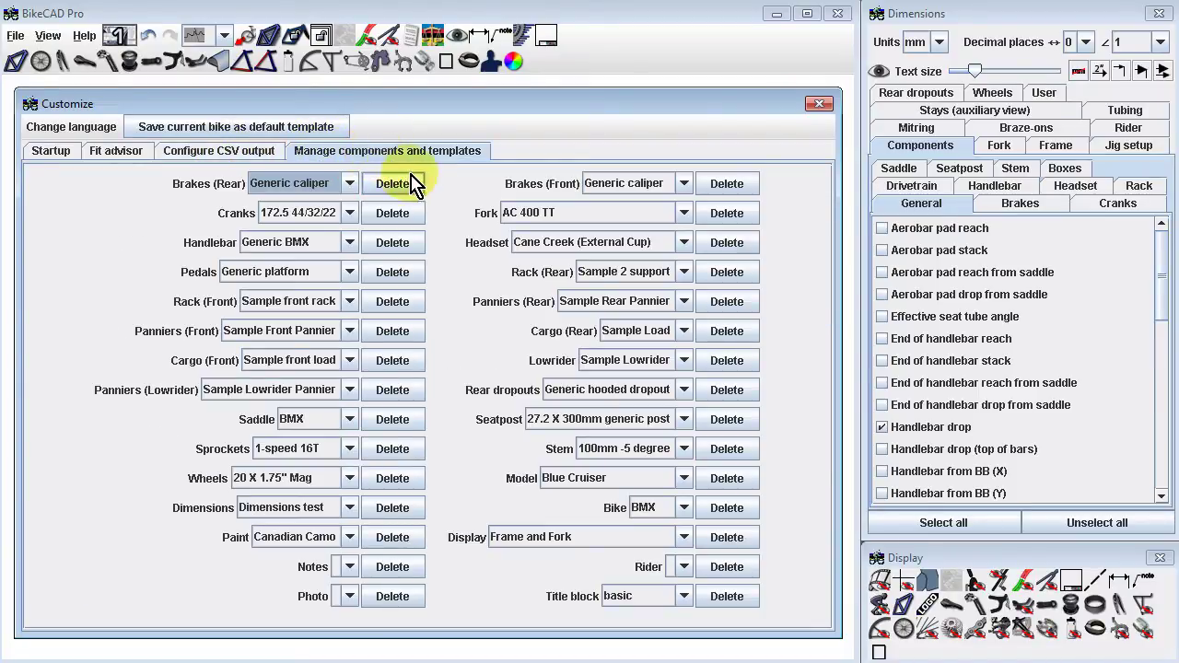
Step: Browse headset choices keeping Cane Creek (External Cup), then list the saved Display templates
click(682, 244)
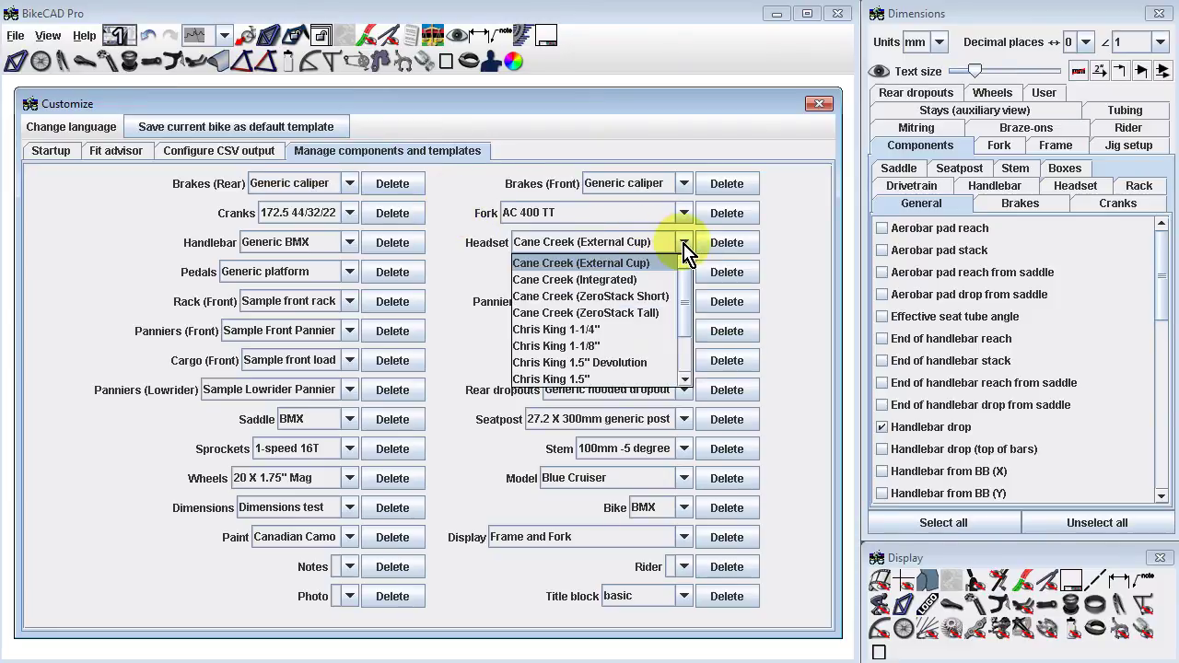
drag(687, 279, 689, 221)
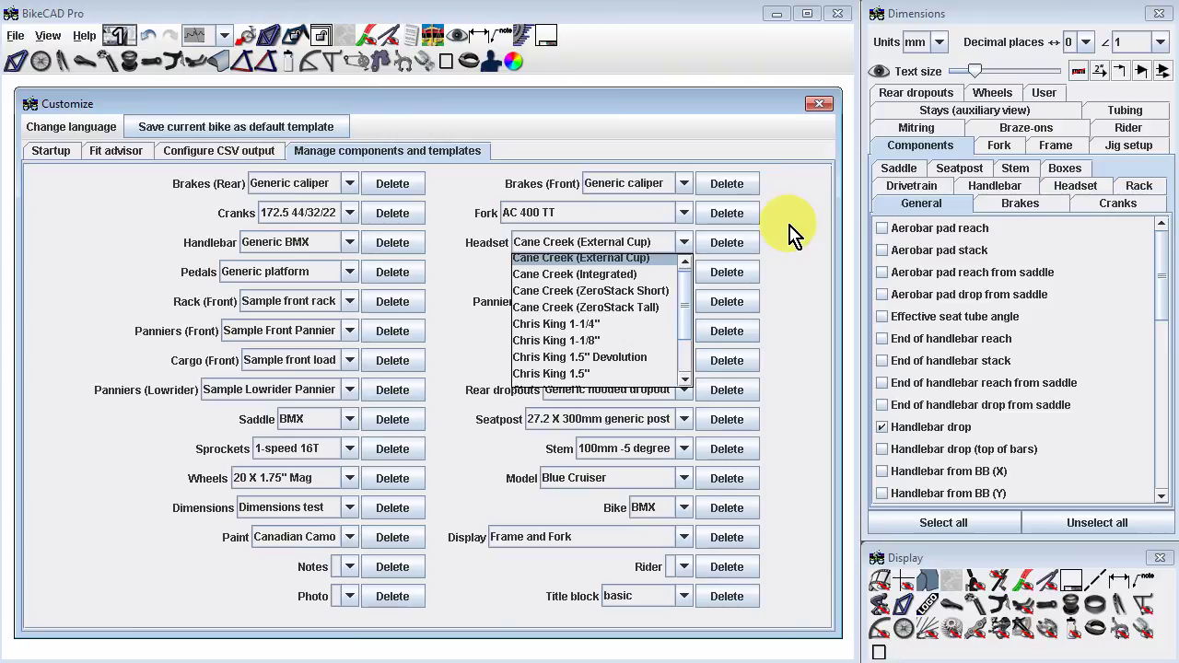
click(686, 267)
click(683, 537)
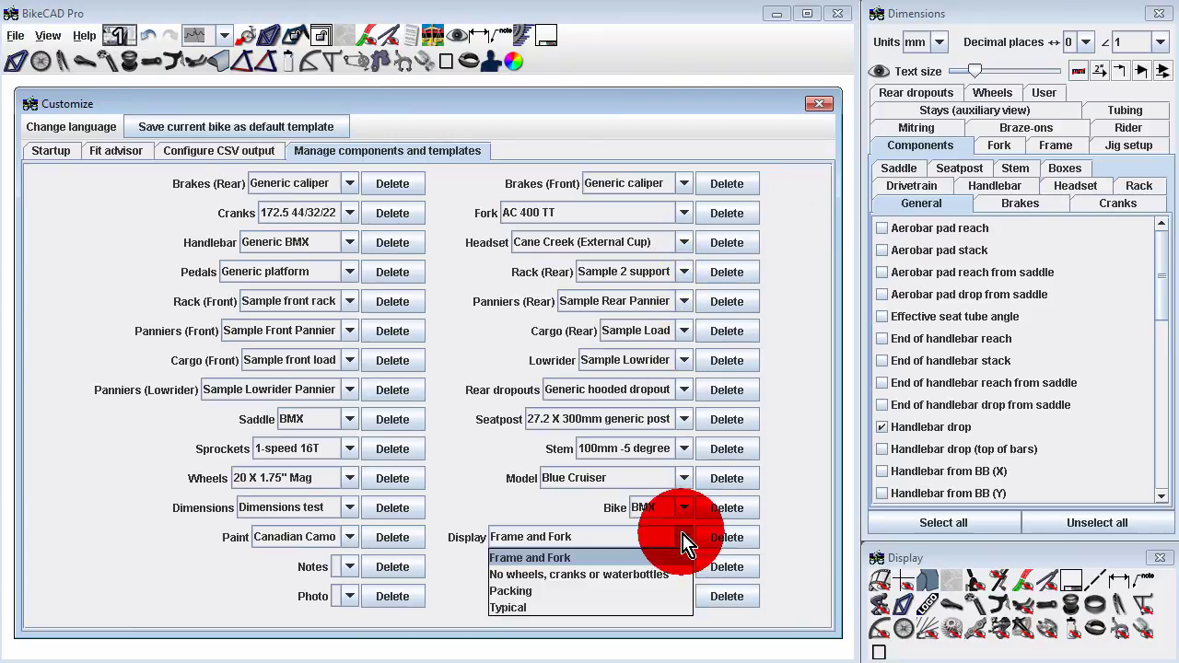